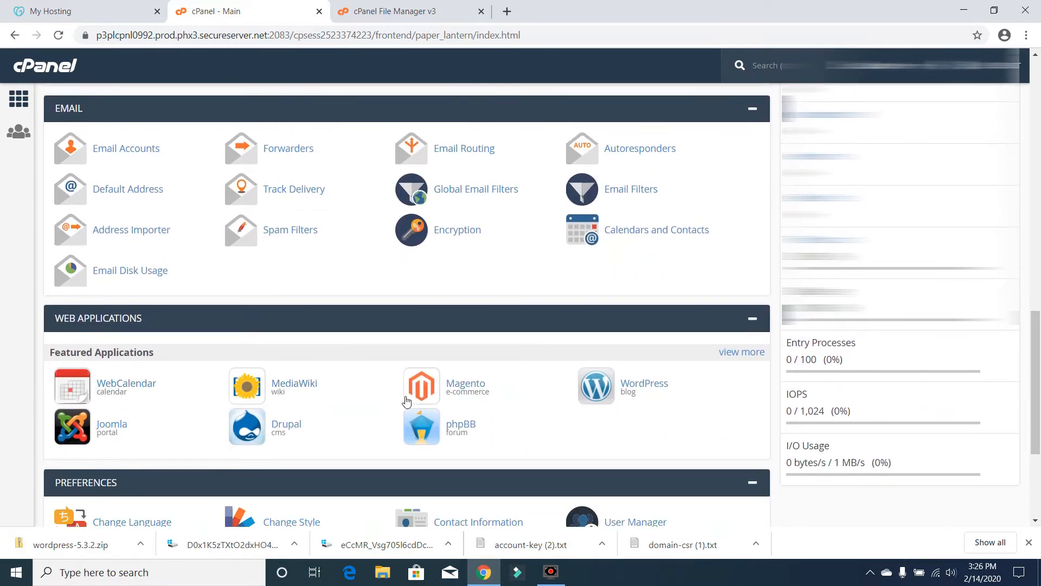
- Open Installatron's WordPress page from the Content Management section of the Applications Browser
left_click(640, 390)
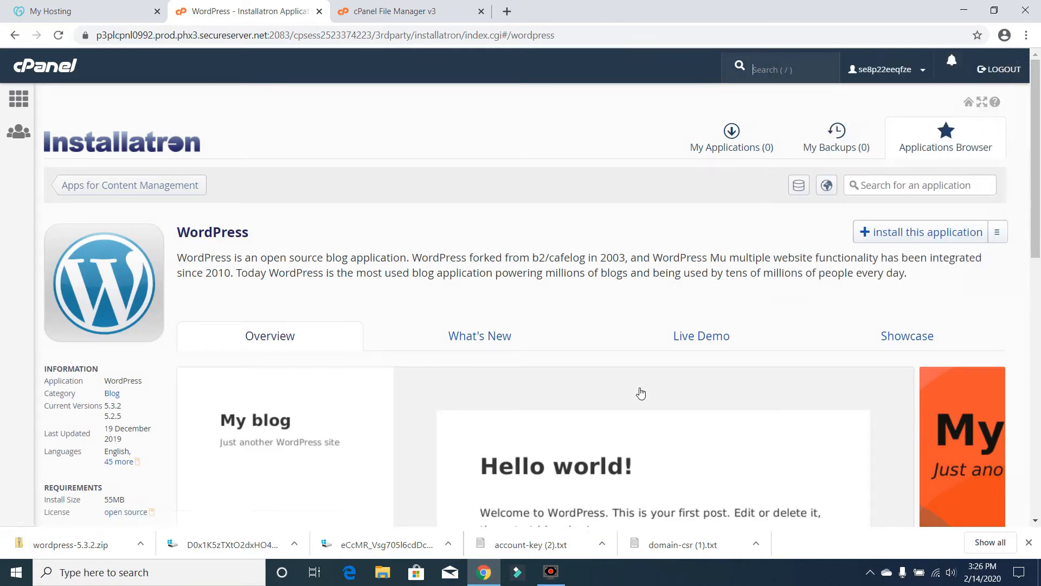
left_click(963, 130)
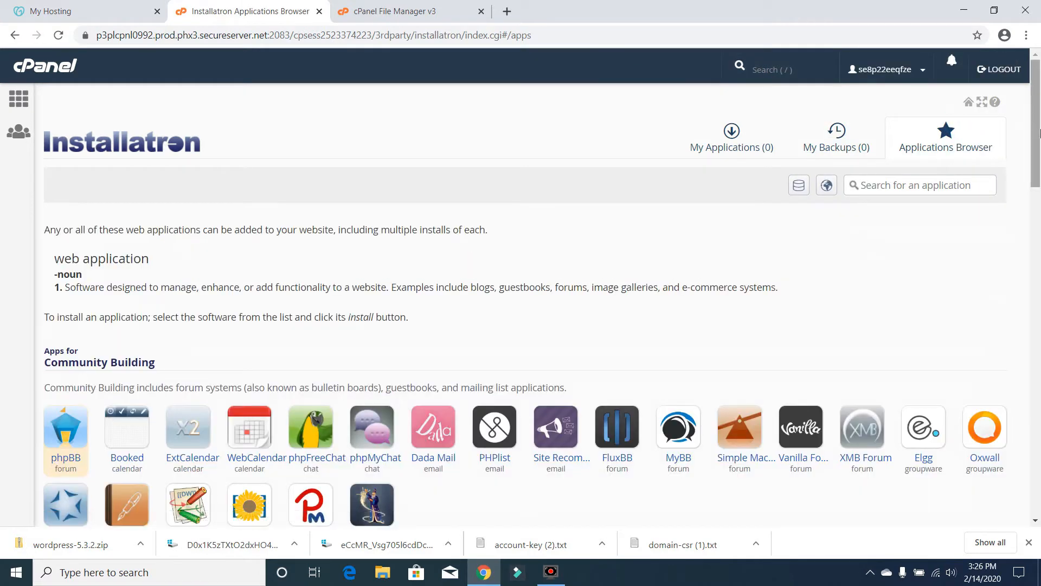
scroll(1040, 186, "down", 3)
left_click_drag(1039, 186, 1039, 219)
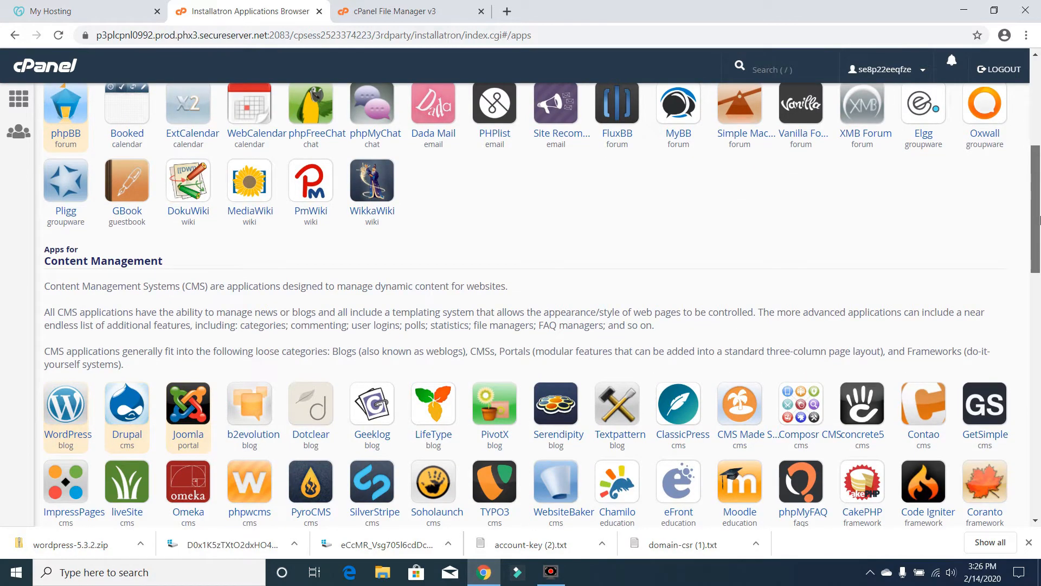
left_click_drag(1039, 220, 1039, 141)
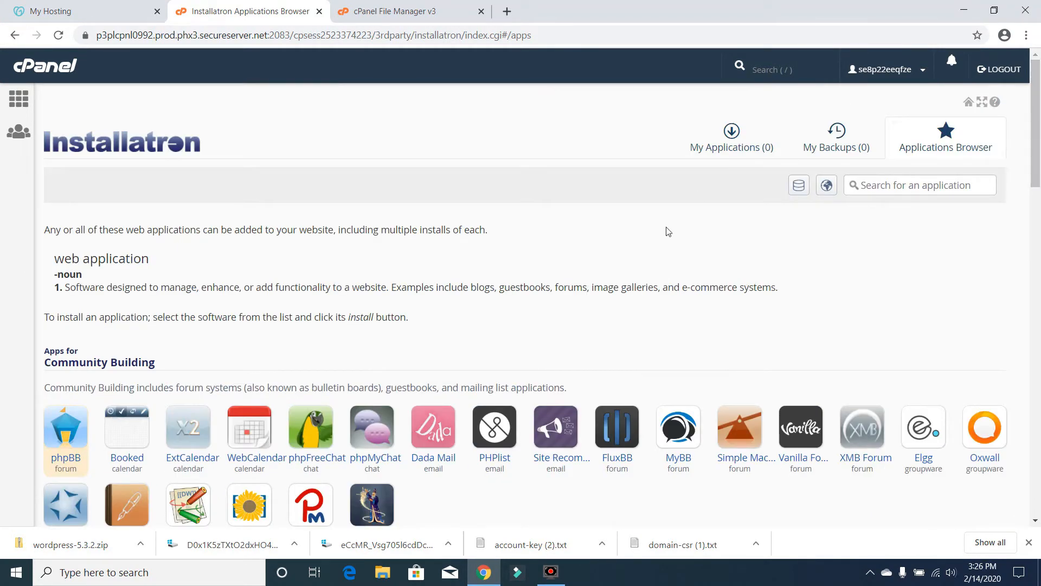
left_click_drag(1039, 82, 1039, 210)
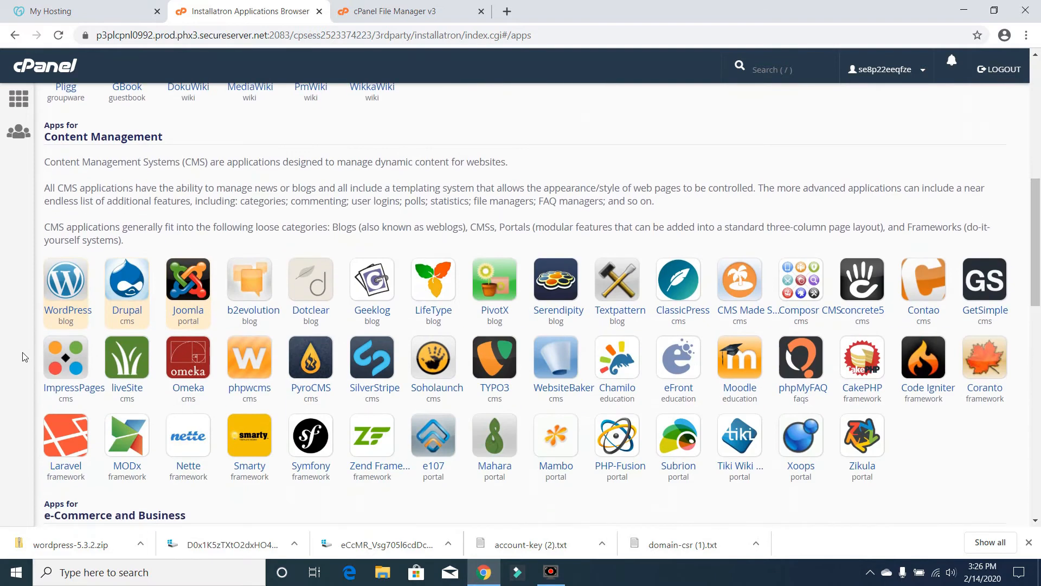
left_click(69, 323)
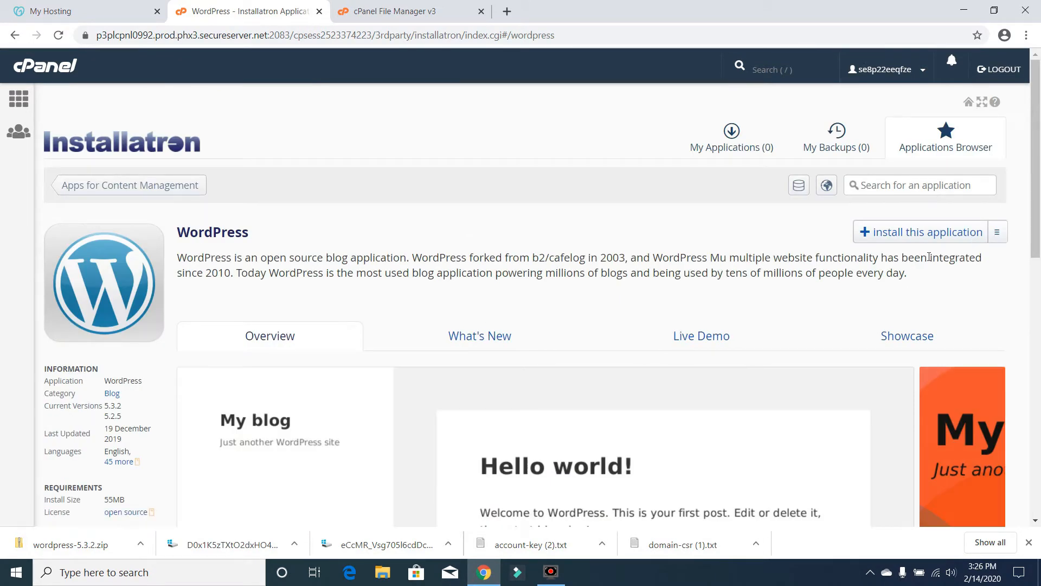
left_click(918, 238)
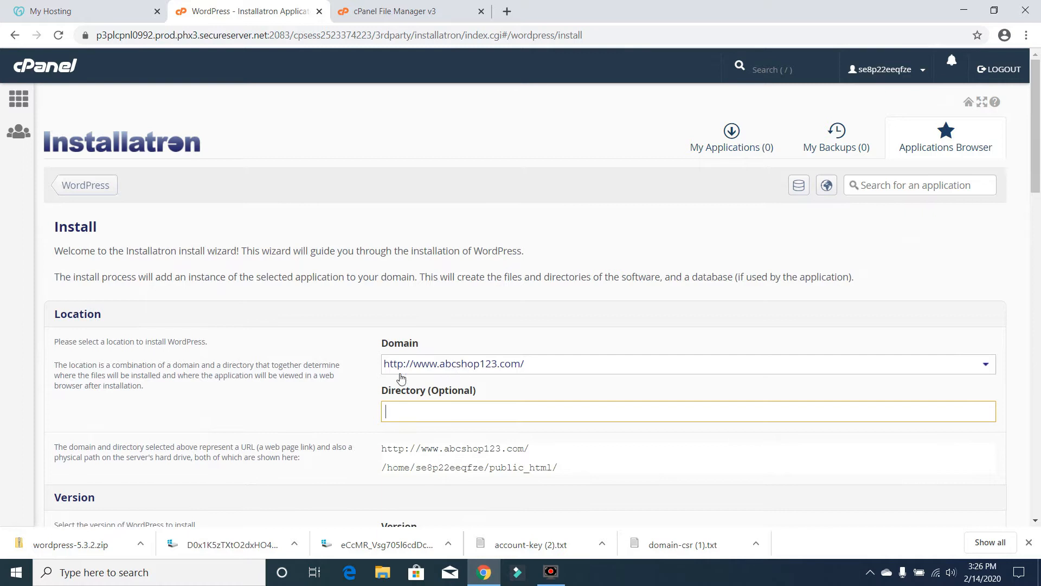
left_click(862, 367)
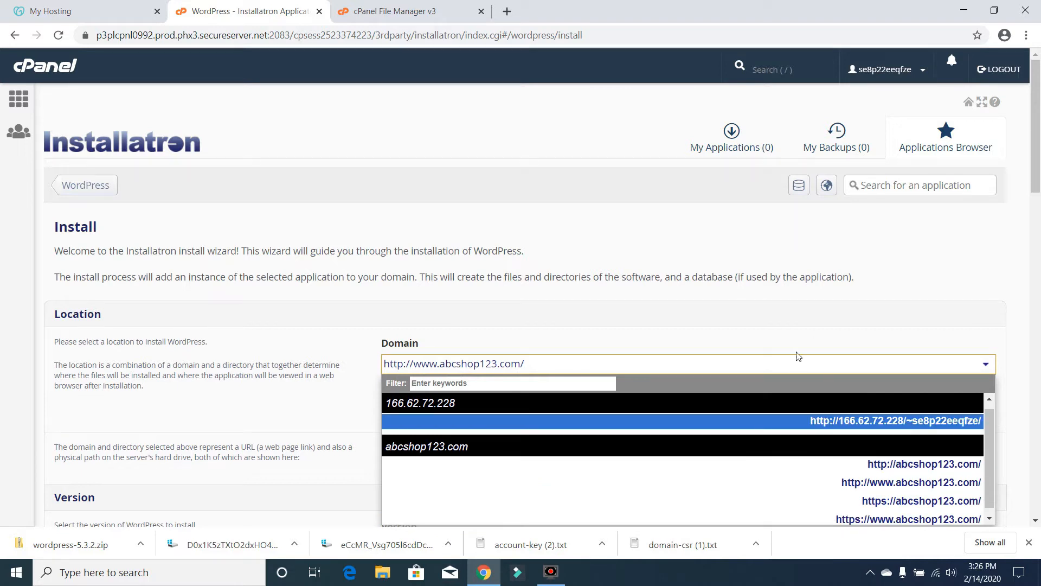
left_click_drag(1036, 145, 1035, 168)
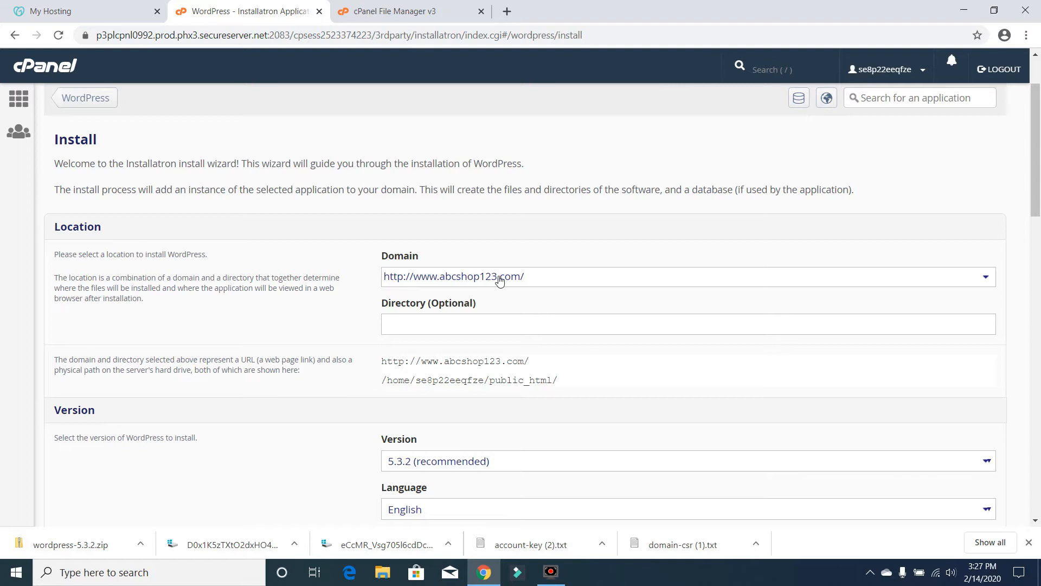
left_click(567, 279)
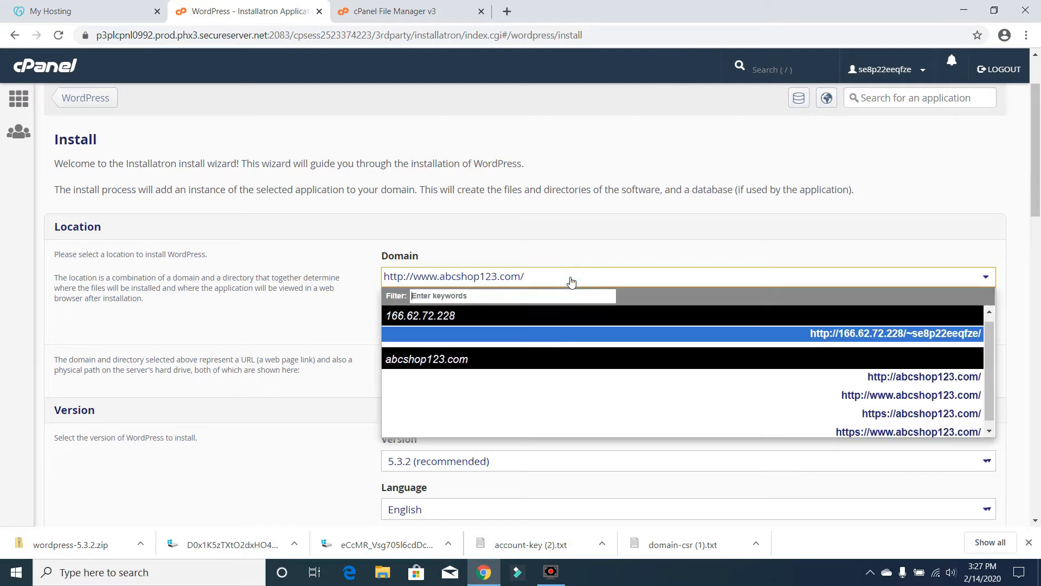
left_click_drag(988, 349, 993, 389)
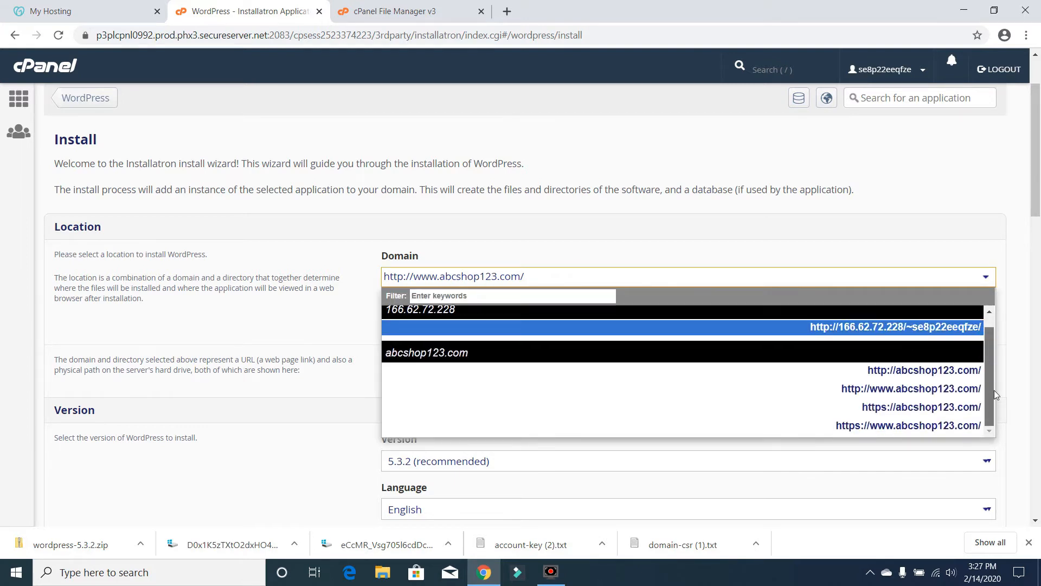
left_click(932, 411)
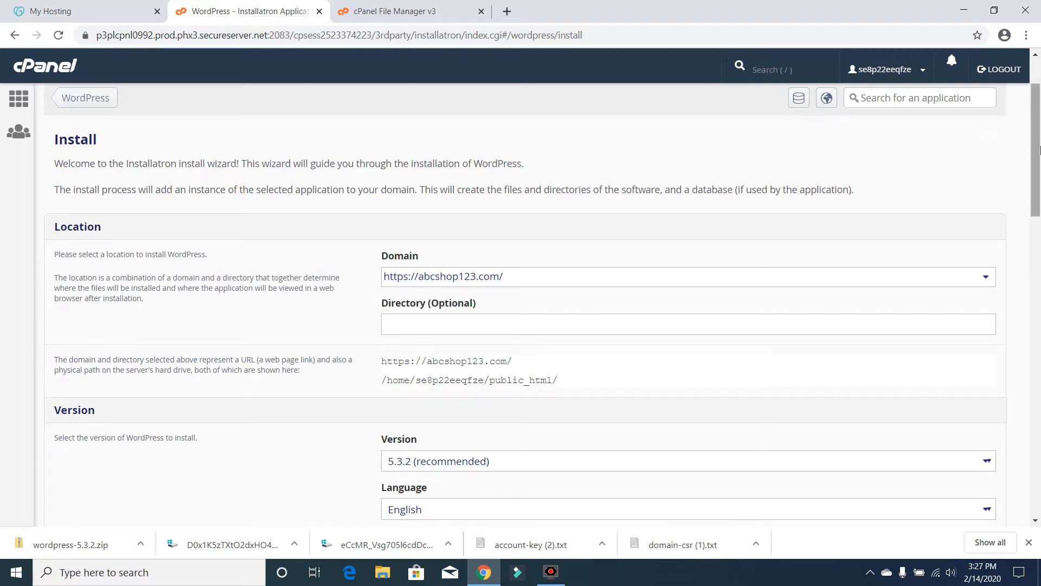
left_click_drag(1039, 156, 1039, 205)
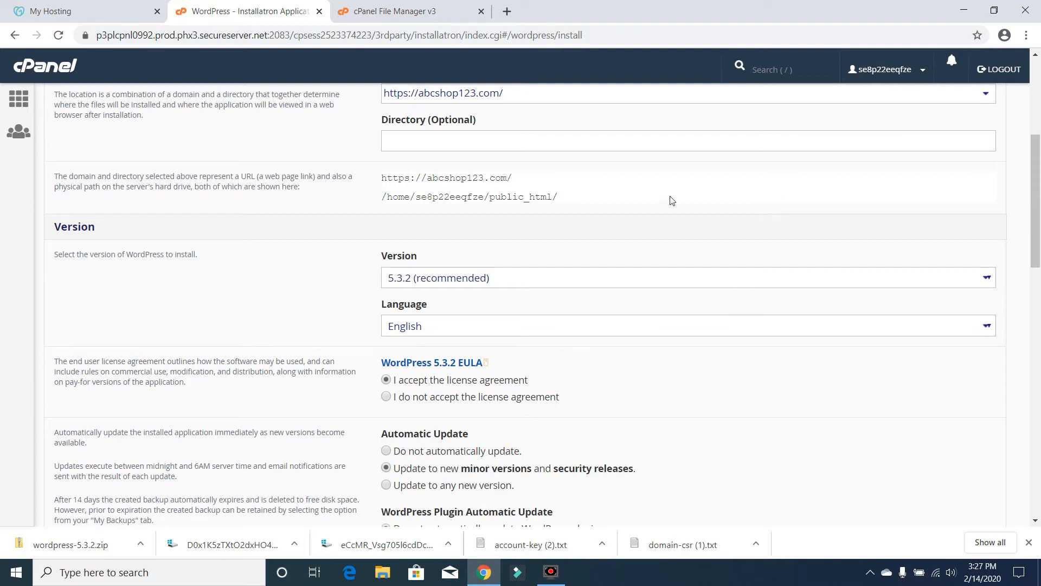
left_click(658, 146)
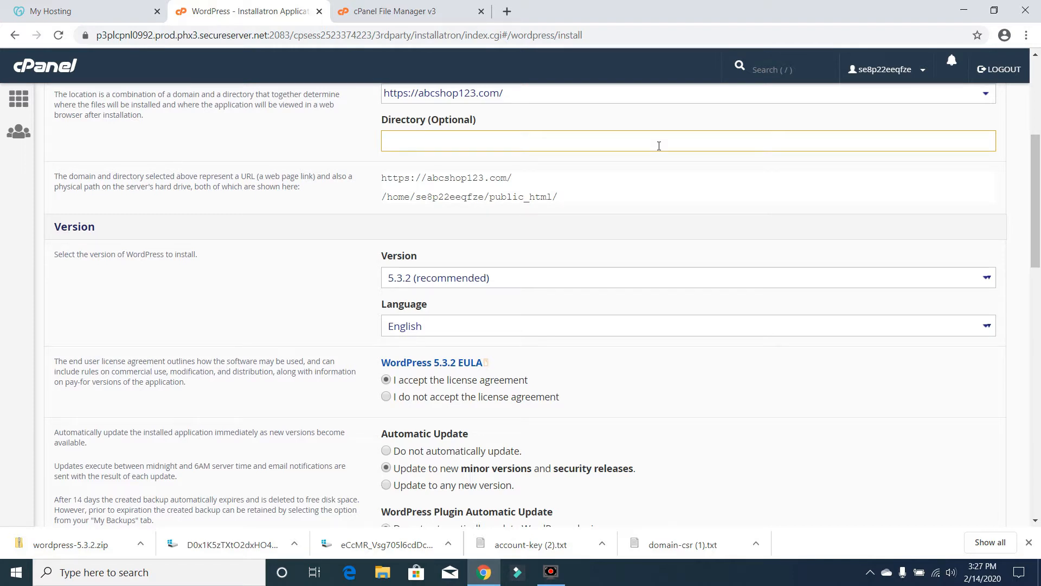
- Install into the 'demo' directory and keep English as the installation language
type("demo")
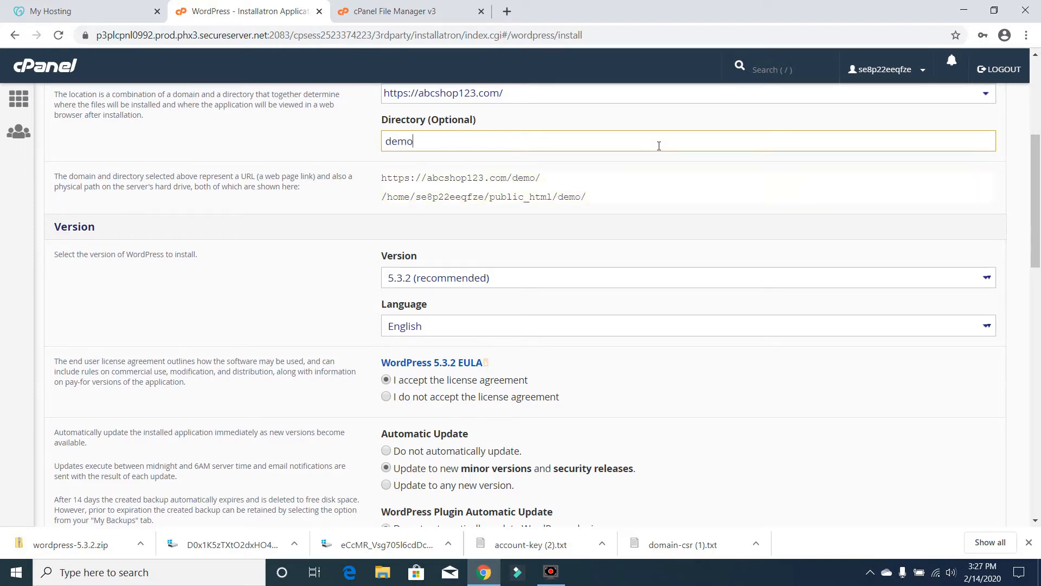
left_click(310, 293)
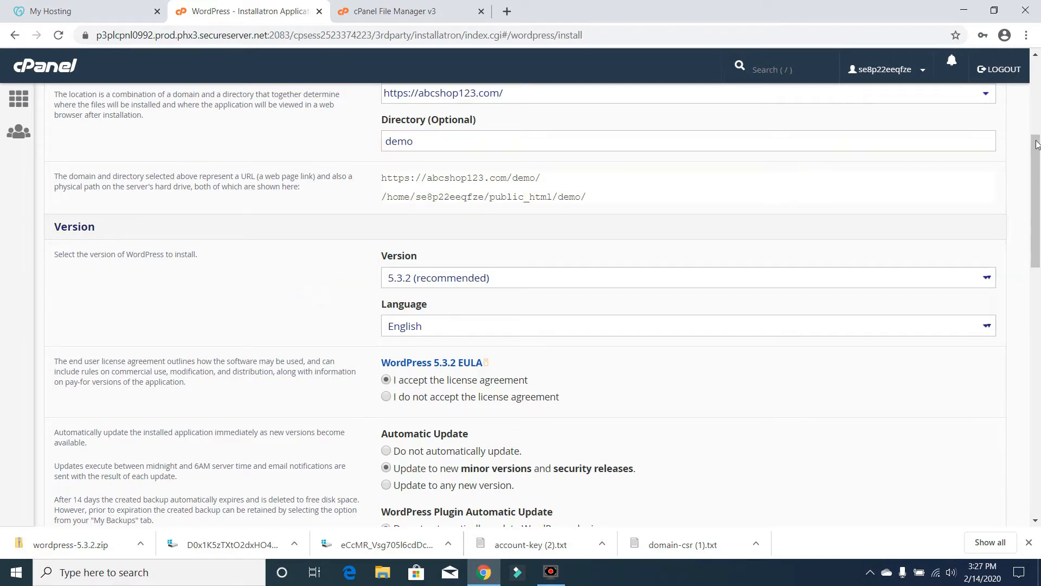
scroll(968, 184, "down", 3)
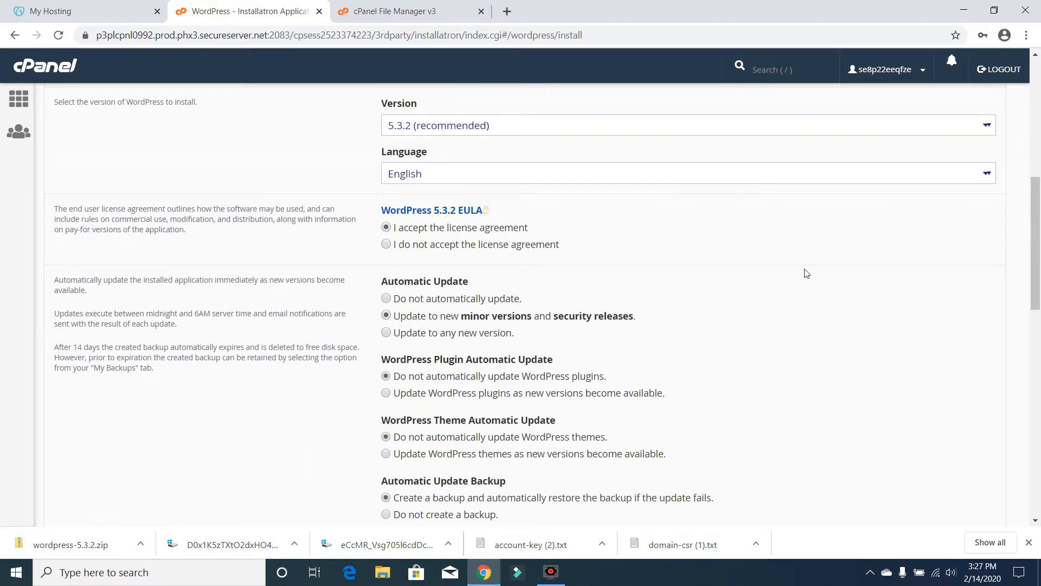
left_click(938, 176)
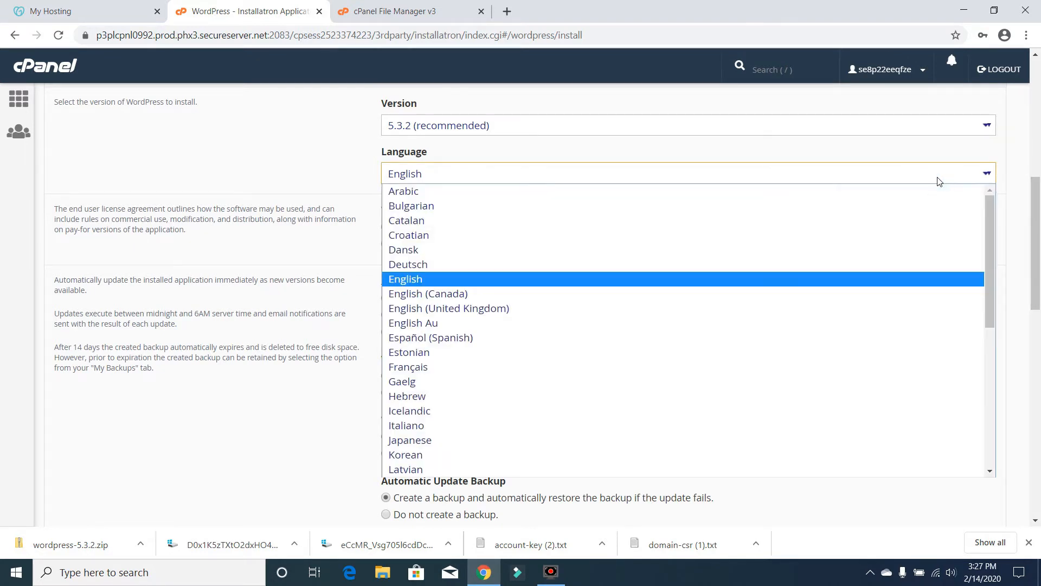
left_click(1025, 163)
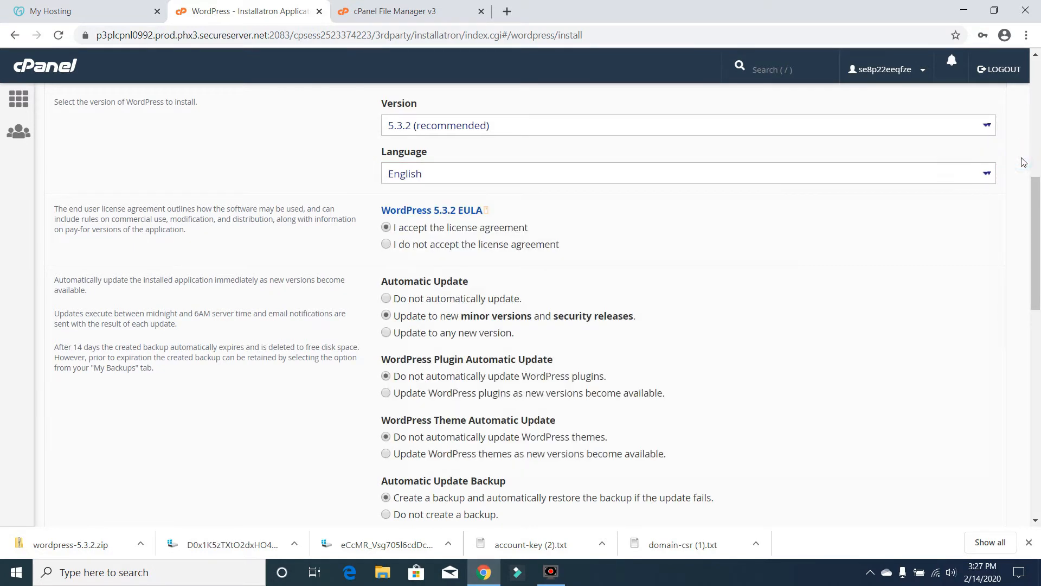
left_click_drag(1036, 233, 1012, 262)
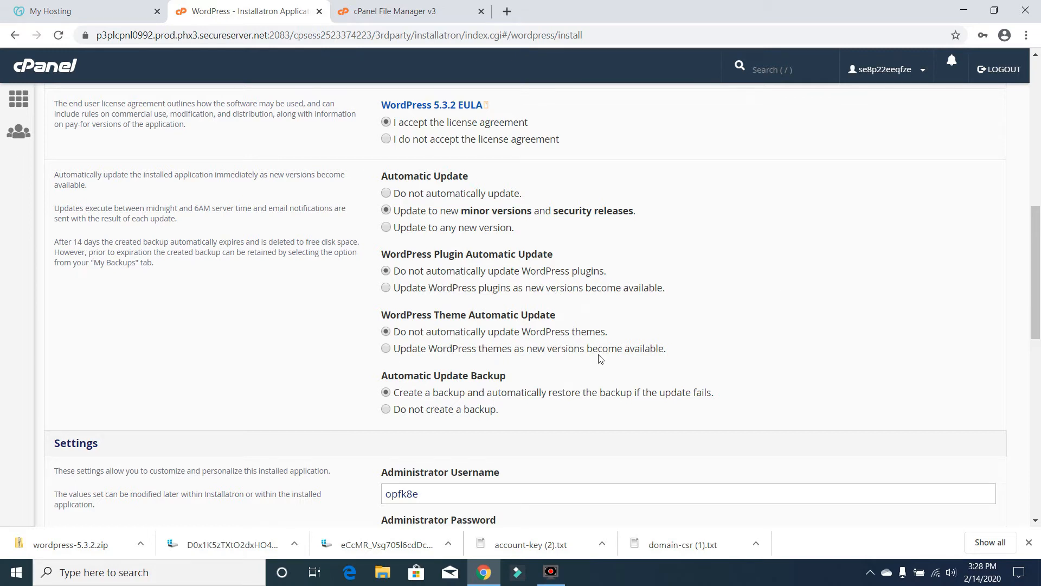
- Change the administrator username to 'admin' and paste in a new administrator password
left_click_drag(1037, 232, 1039, 314)
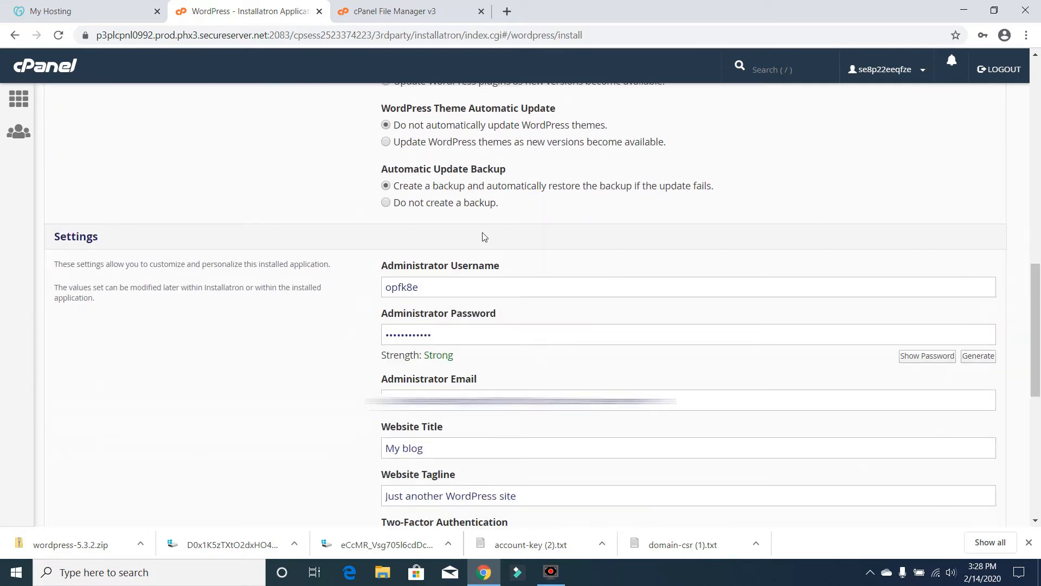
double_click(452, 287)
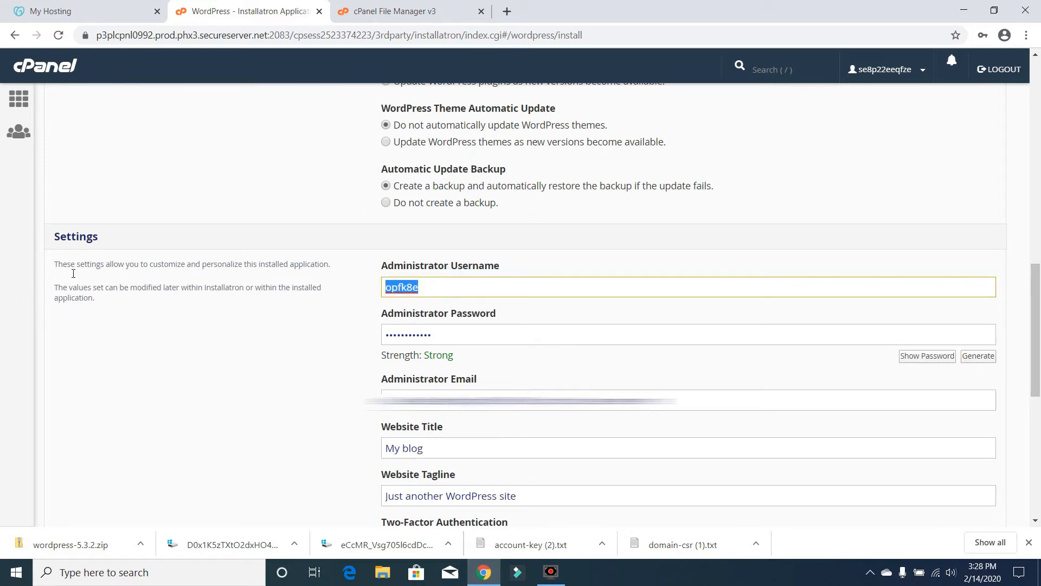
type("admin")
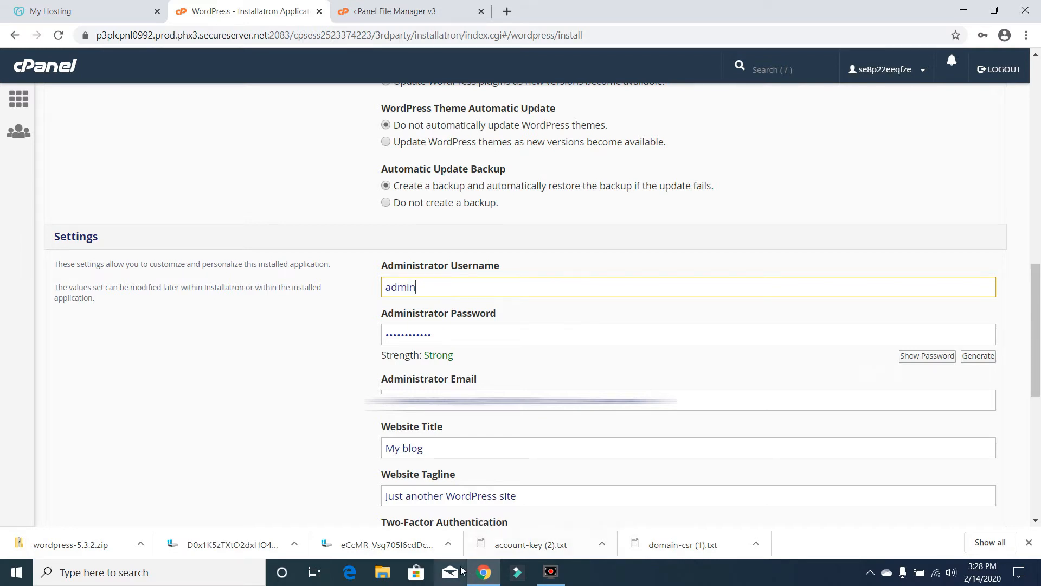
left_click(927, 355)
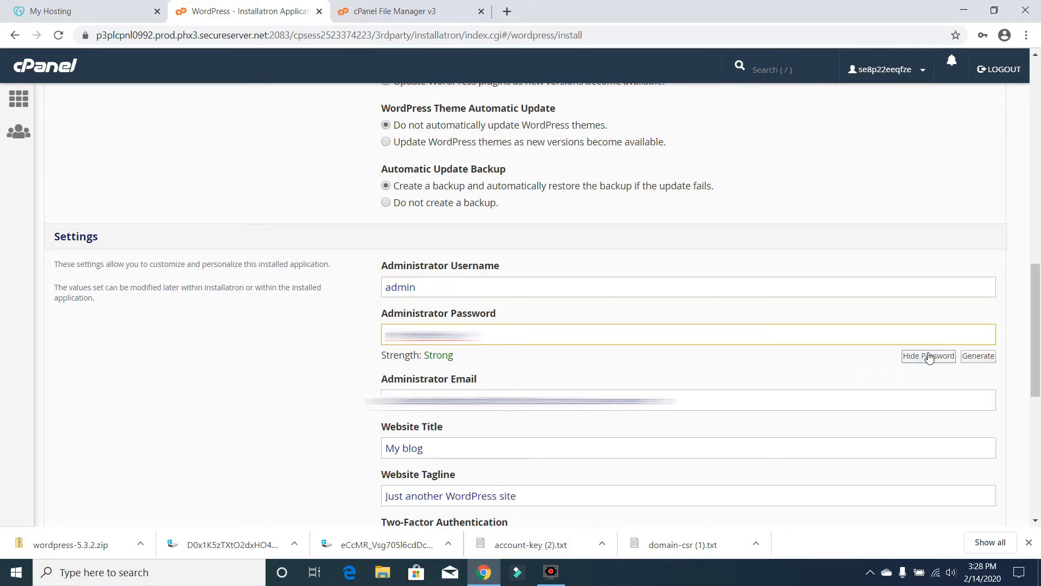
left_click_drag(471, 347, 235, 318)
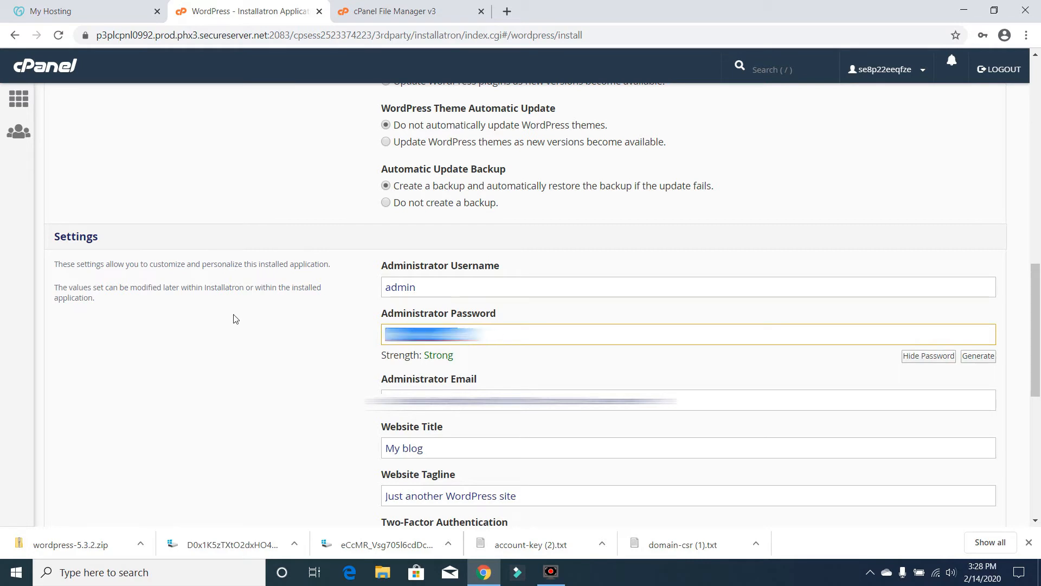
key("ctrl+v")
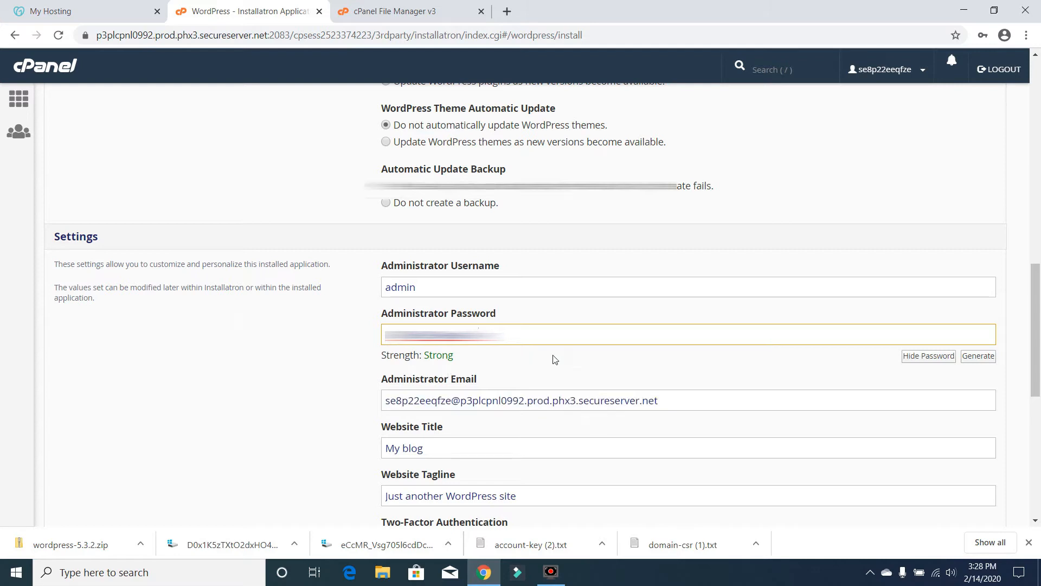
- Enter the shop's contact e-mail, title 'Abc Shop 123.com' and tagline 'demo store tutorial'
triple_click(682, 406)
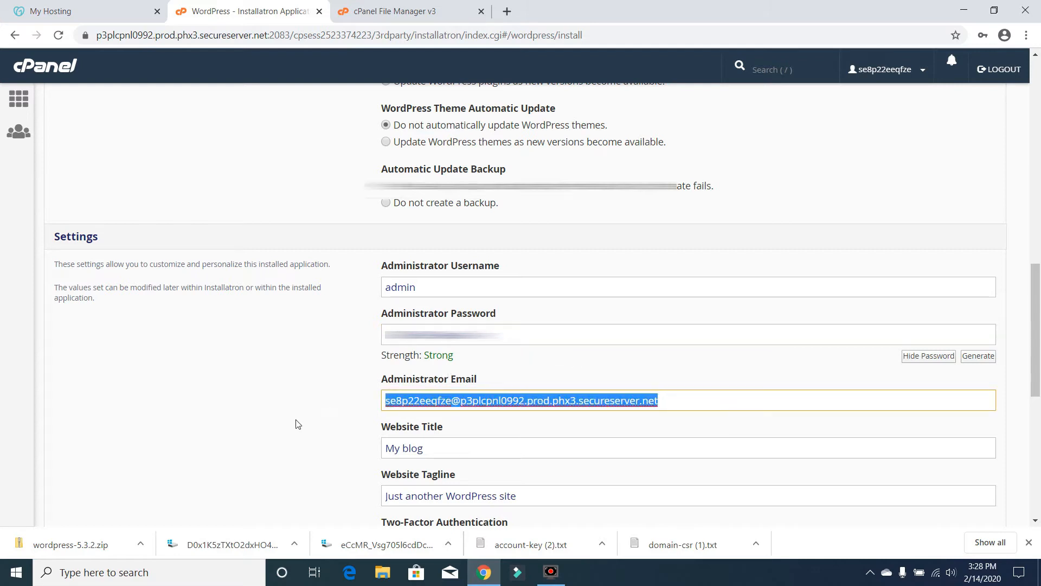
key("BackSpace")
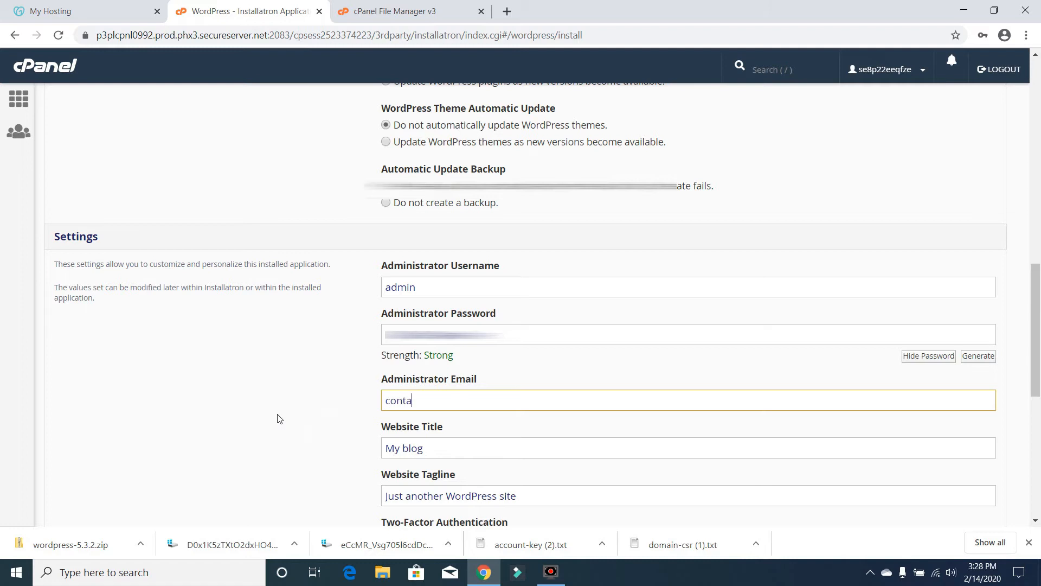
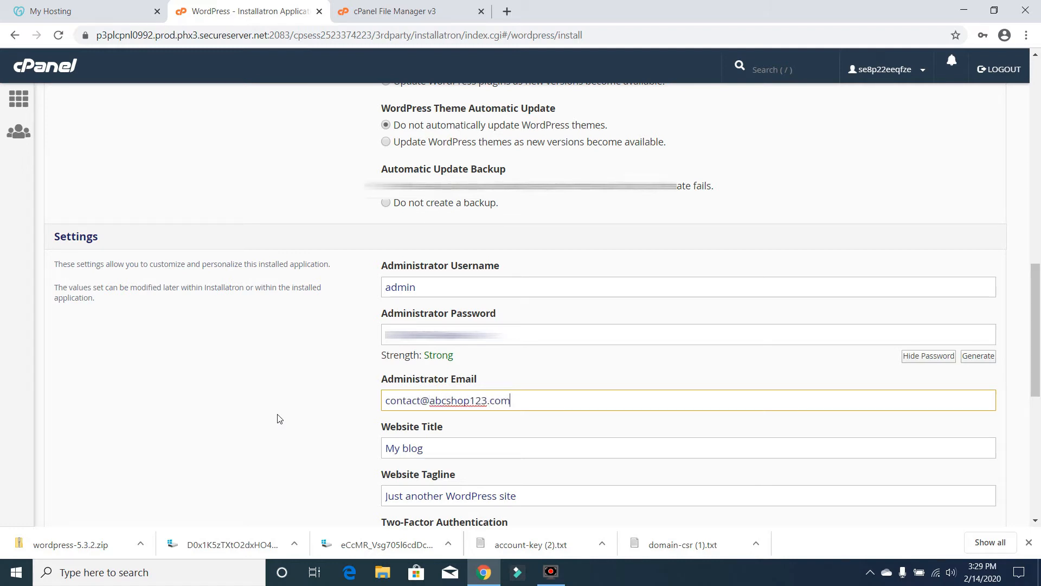
triple_click(448, 445)
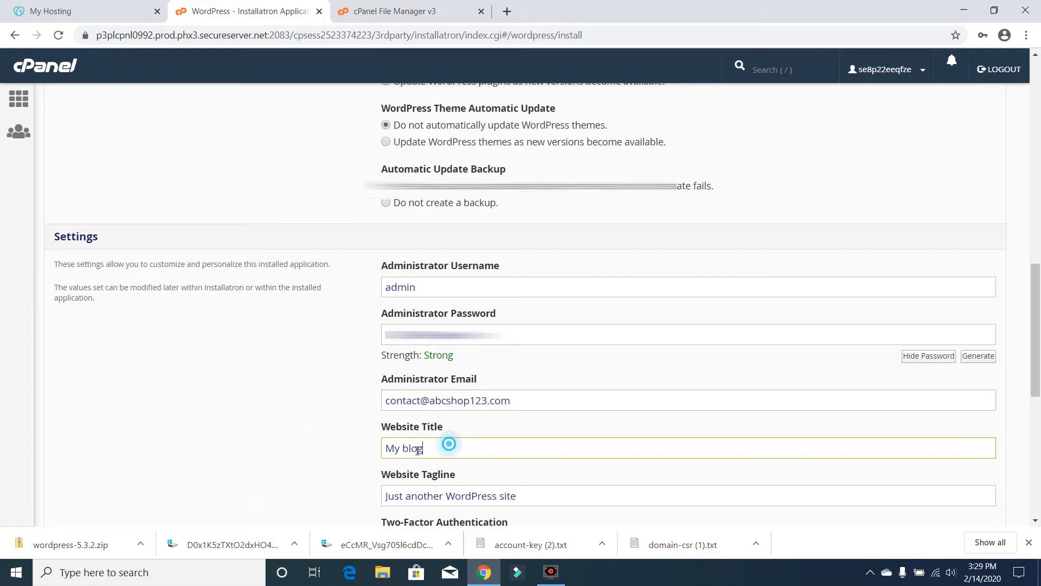
type("Ab")
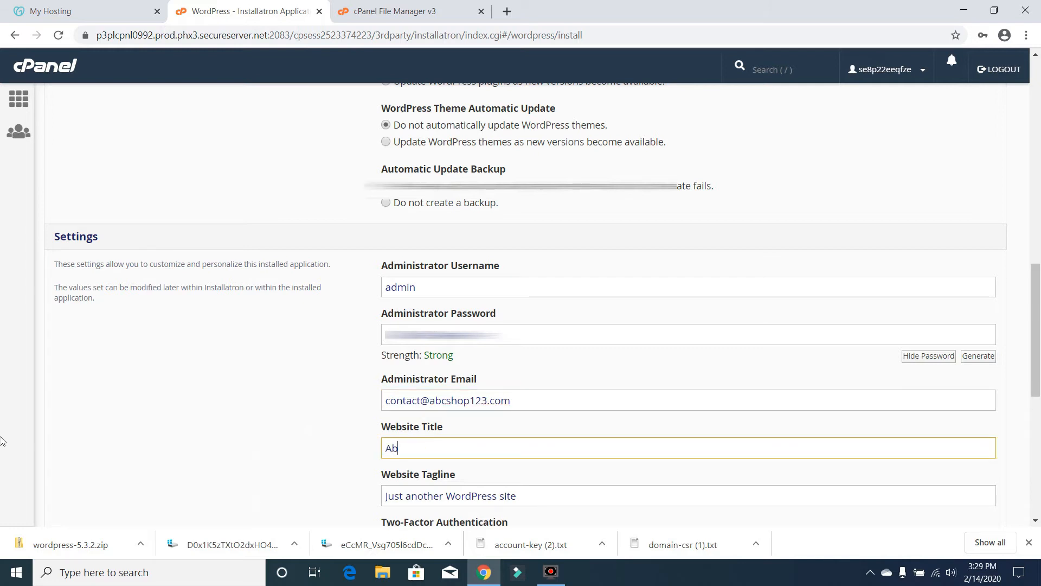
type("c Shop 123.com")
left_click_drag(1035, 338, 1035, 380)
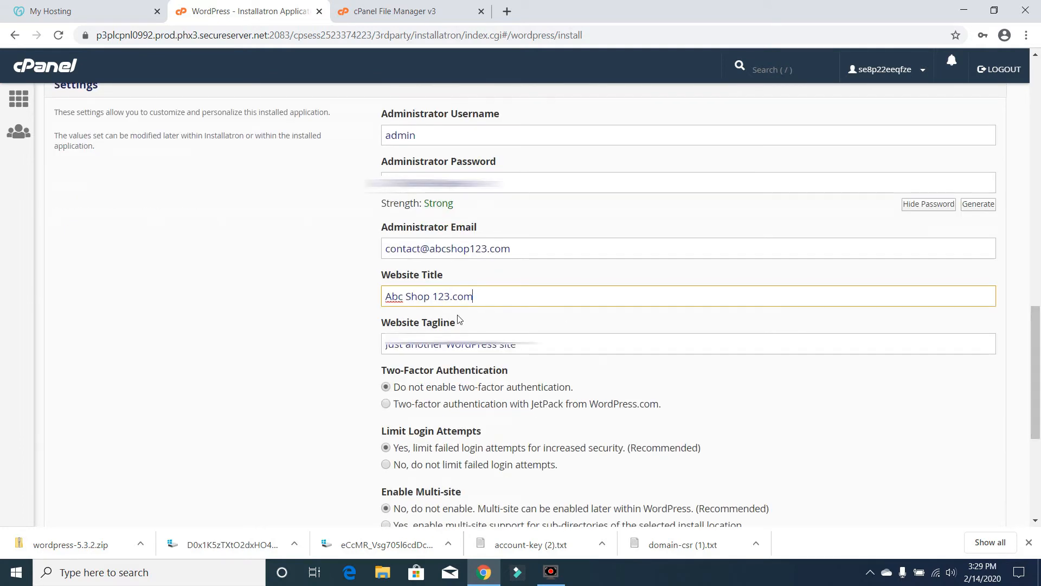
left_click_drag(540, 347, 176, 357)
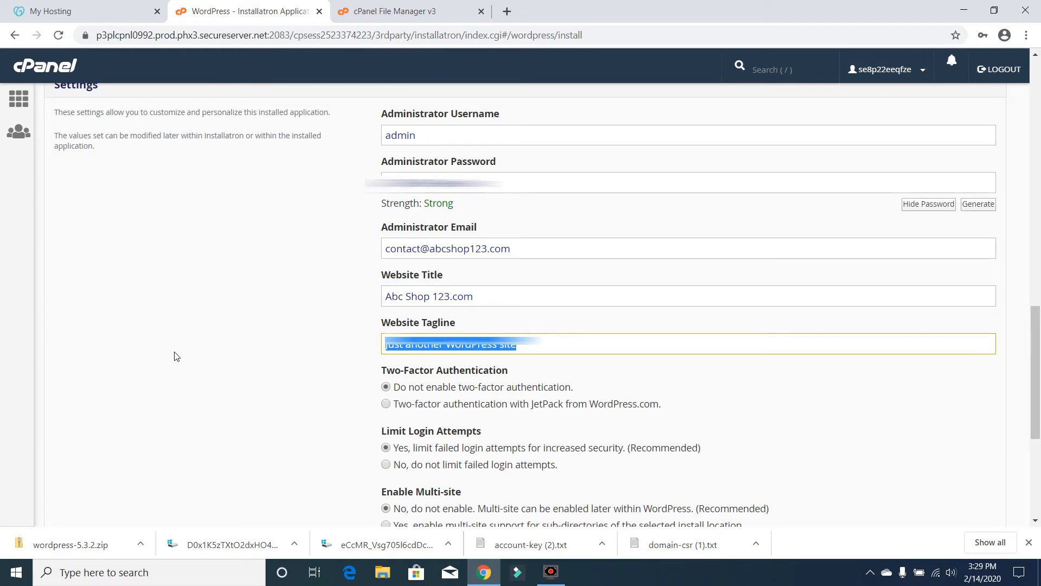
type("dem")
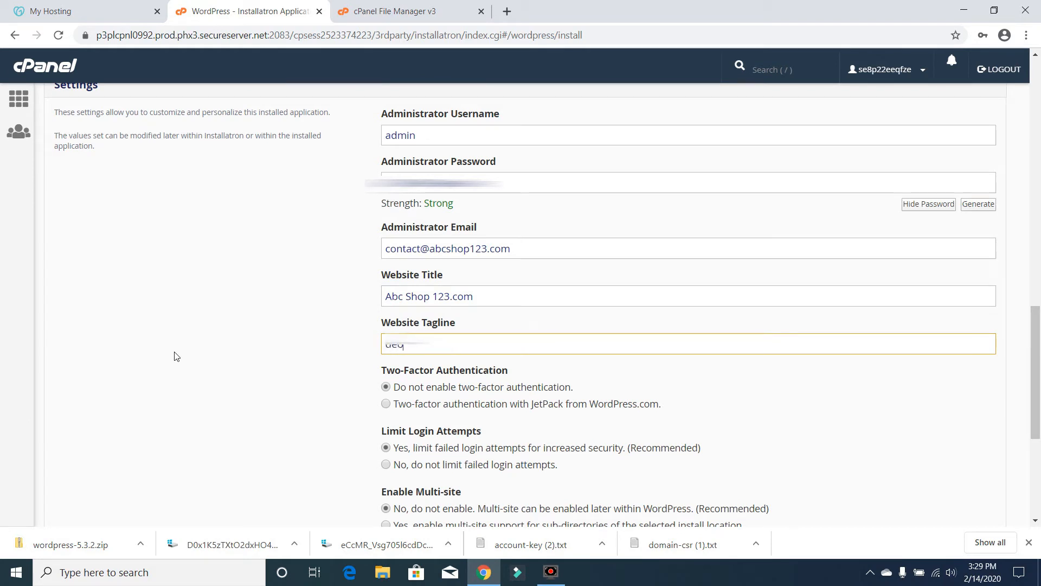
type("o store tutorial")
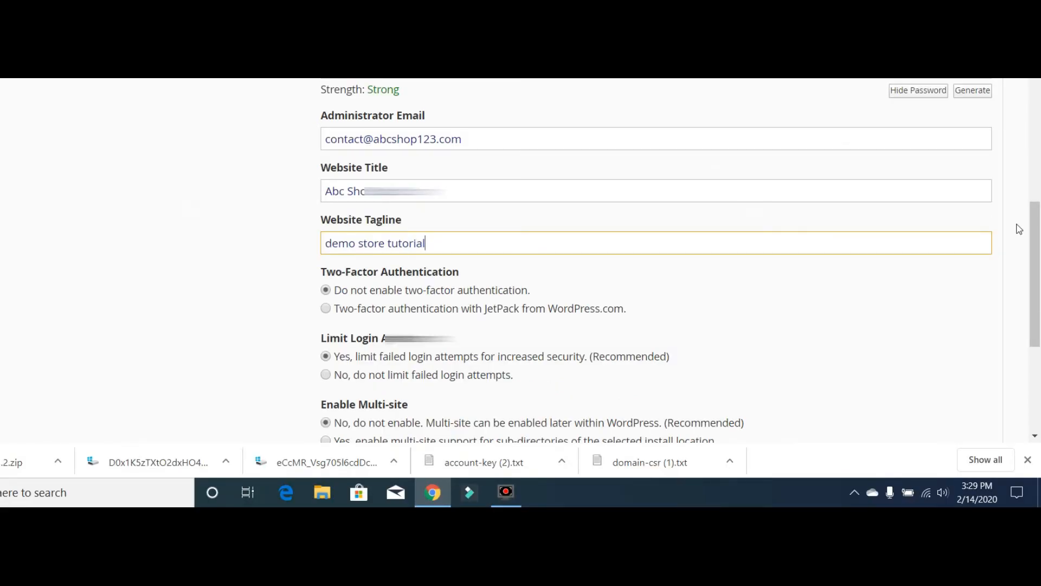
- Submit the completed form to install WordPress at abcshop123.com/demo
scroll(387, 170, "down", 3)
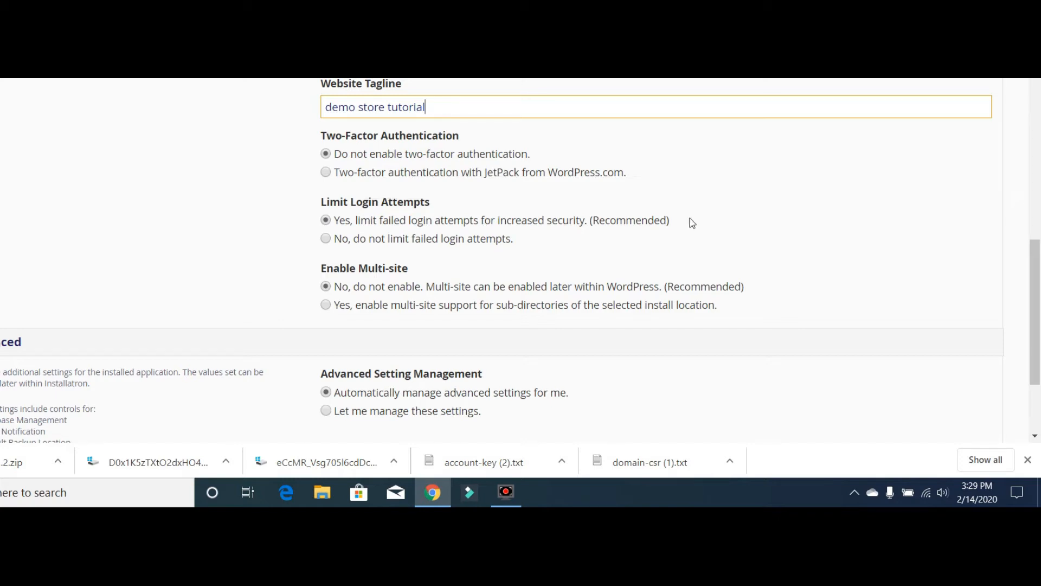
left_click_drag(1028, 261, 1027, 306)
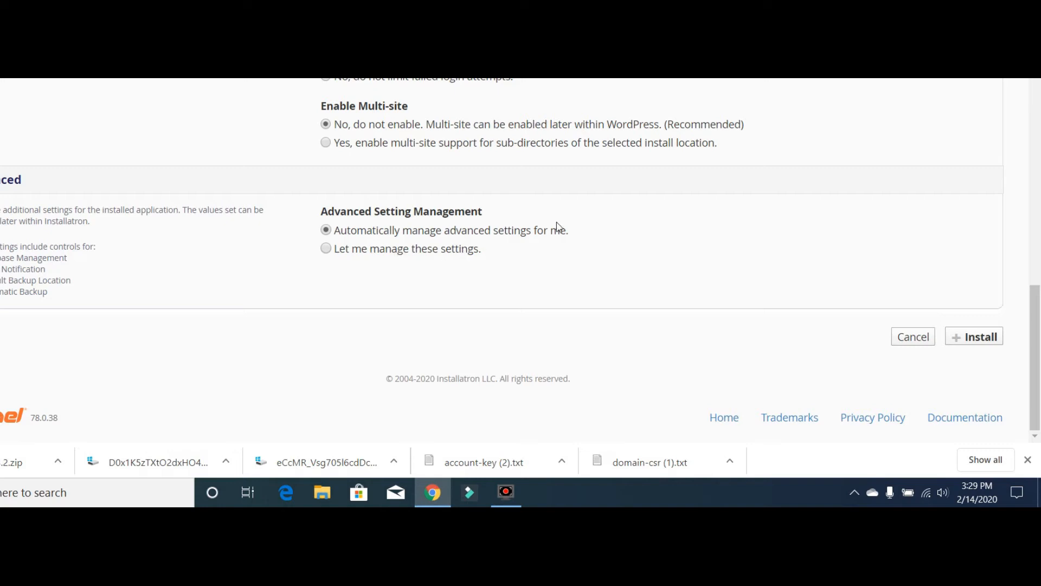
left_click(988, 345)
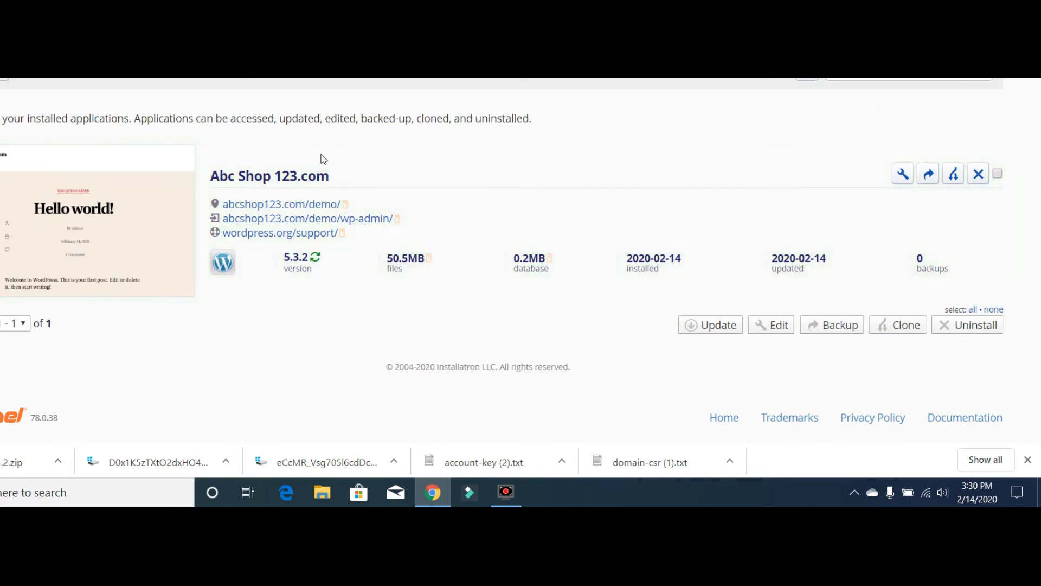
- Open the newly installed site at abcshop123.com/demo/
left_click(300, 205)
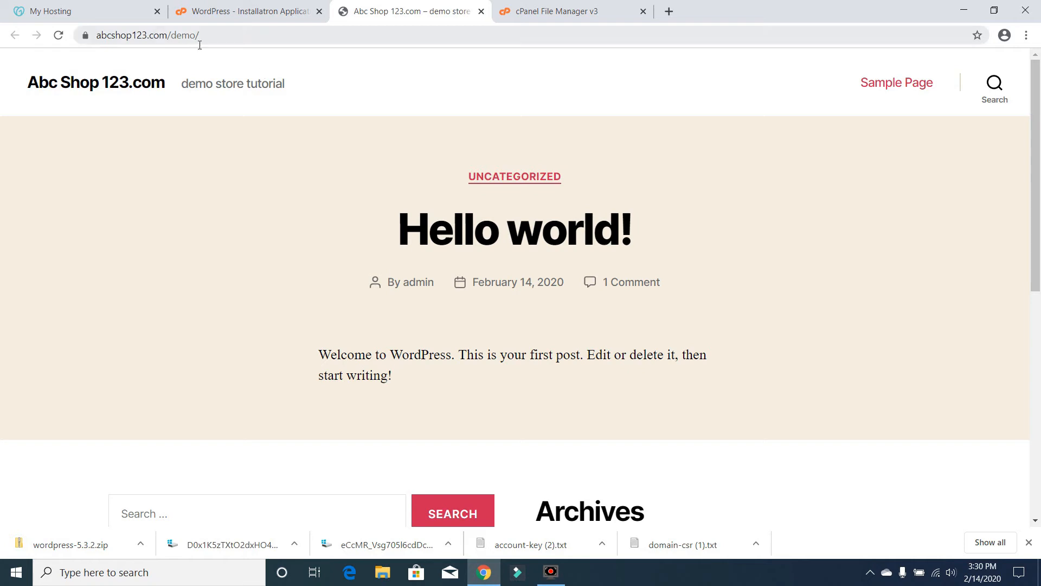
- Load abcshop123.com/demo/wp-admin, then return to the Installatron tab
left_click(219, 45)
left_click(219, 45)
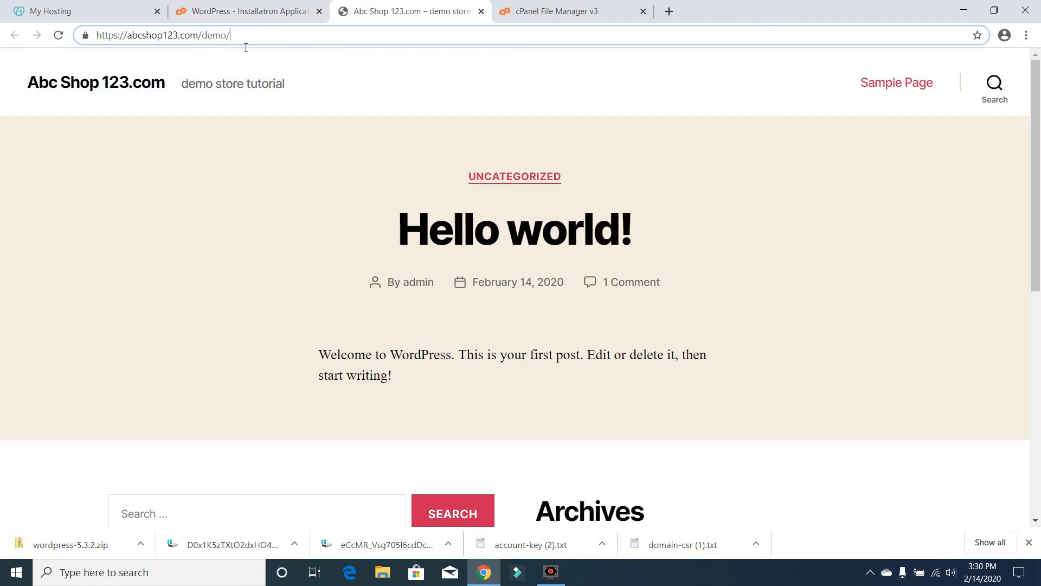
type("wp-admin")
key("Return")
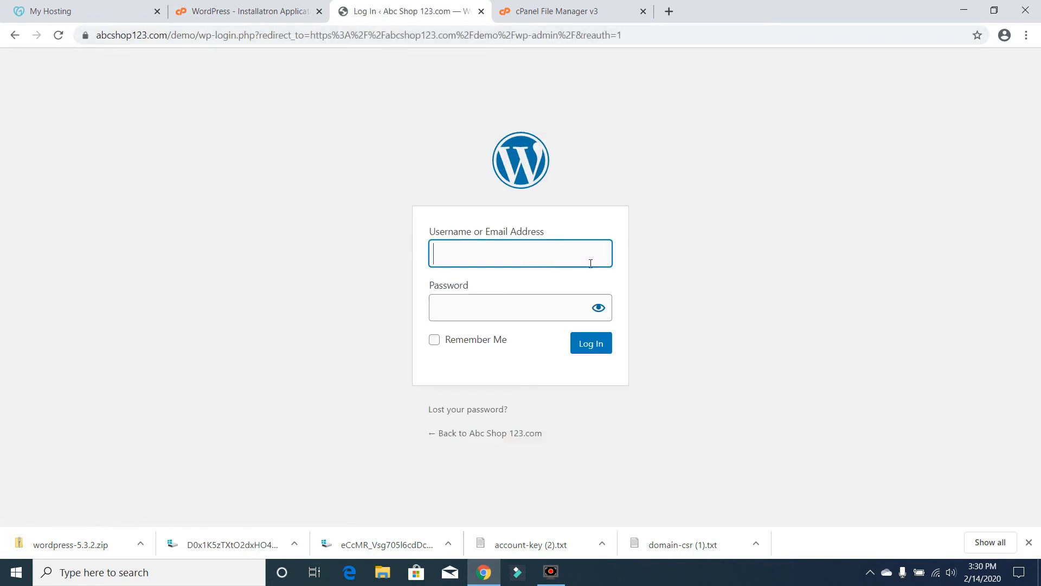
left_click(274, 9)
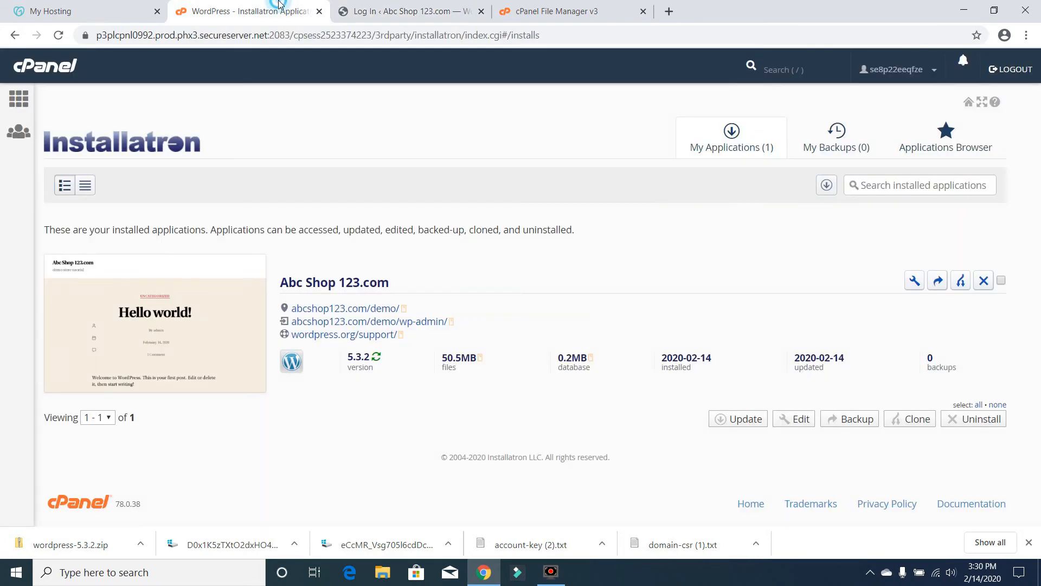
- Open the signed-in wp-admin from Installatron and close the login and File Manager tabs
left_click(373, 322)
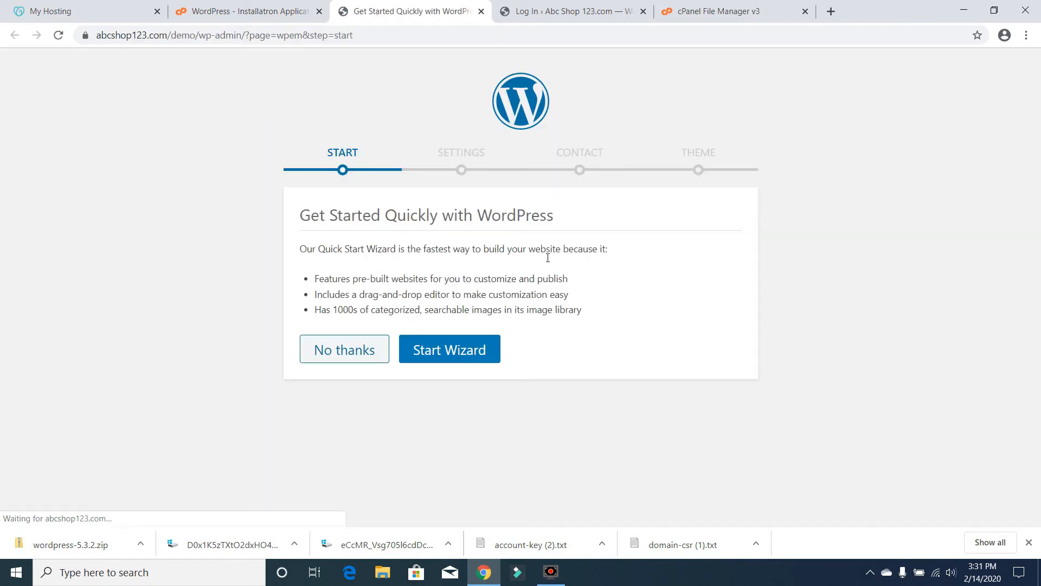
left_click(545, 9)
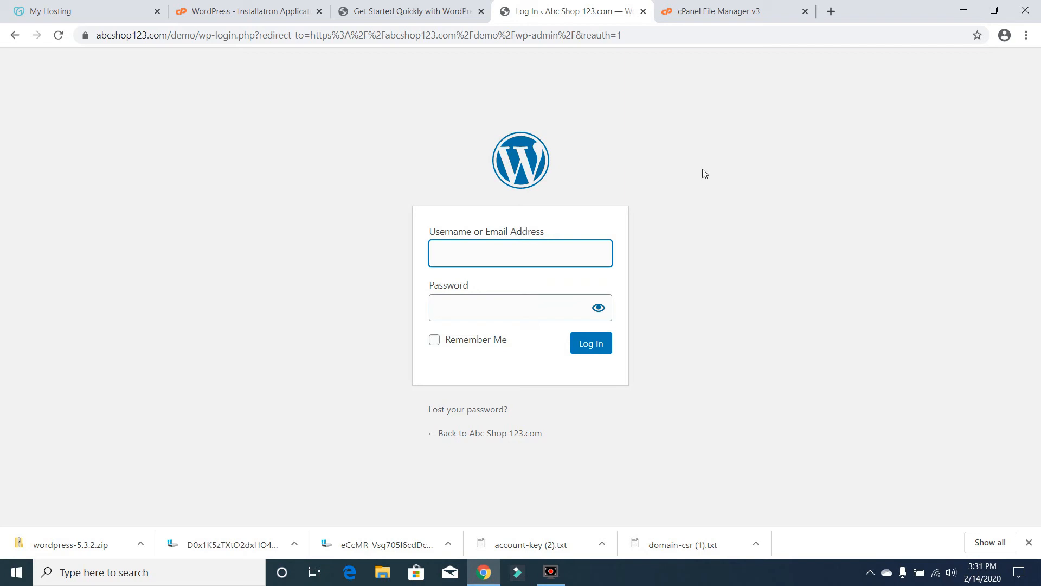
left_click(643, 11)
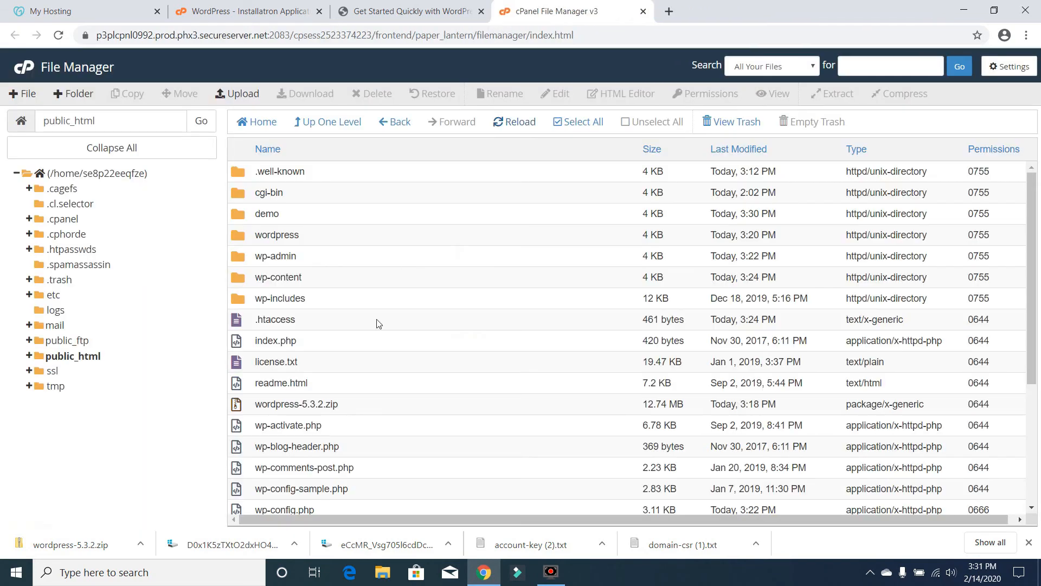
left_click(399, 11)
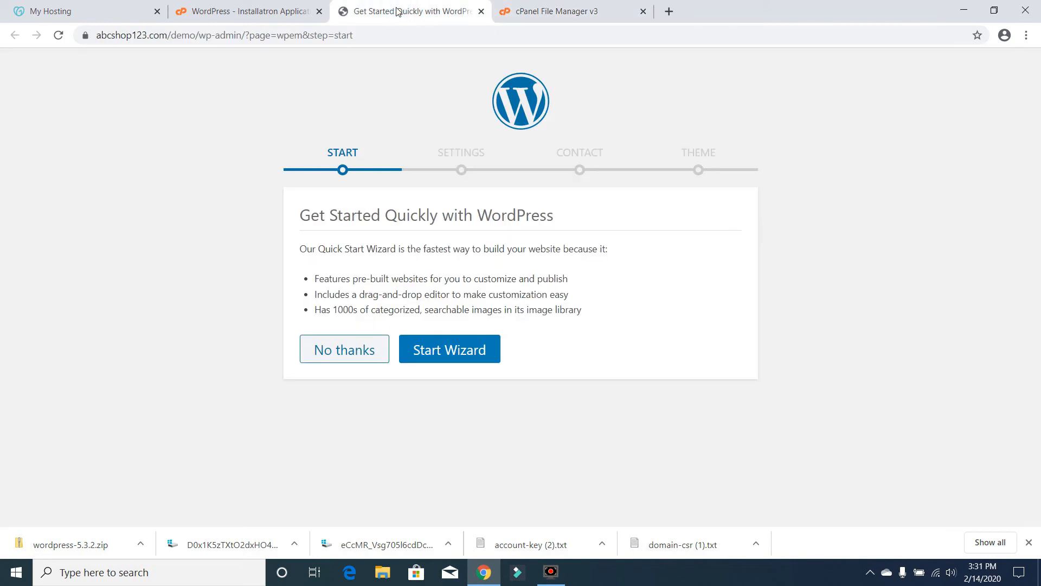
left_click(644, 11)
- Set the site type to Blog only and industry to Health / Beauty, skipping contact details
left_click(456, 352)
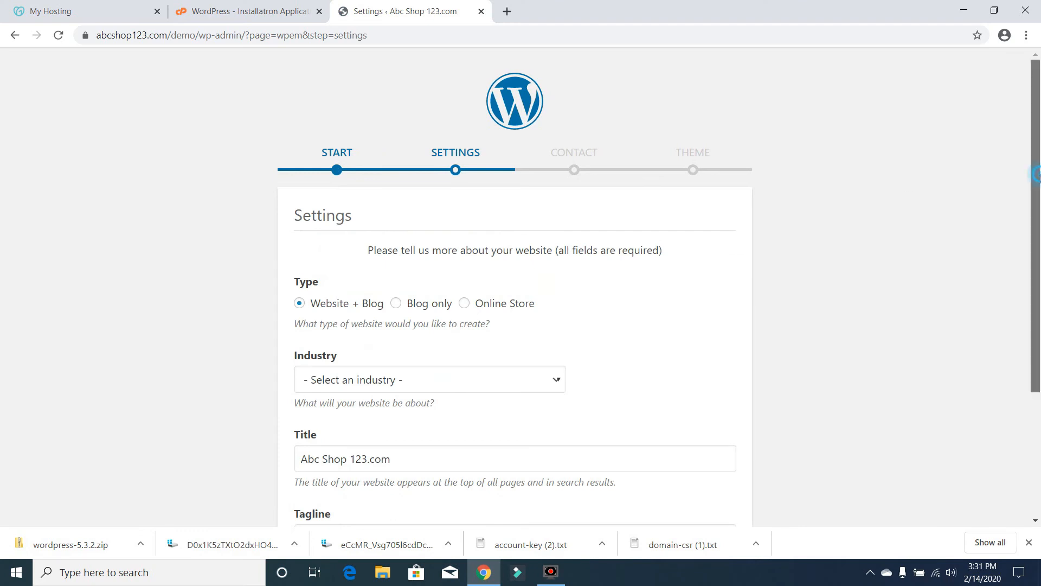
left_click_drag(1034, 175, 1039, 236)
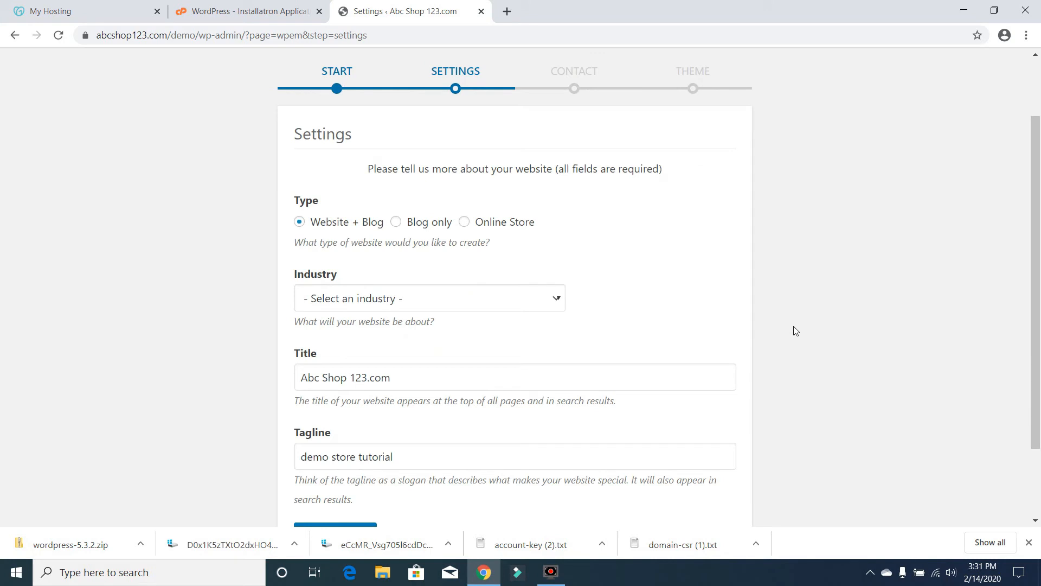
left_click(397, 224)
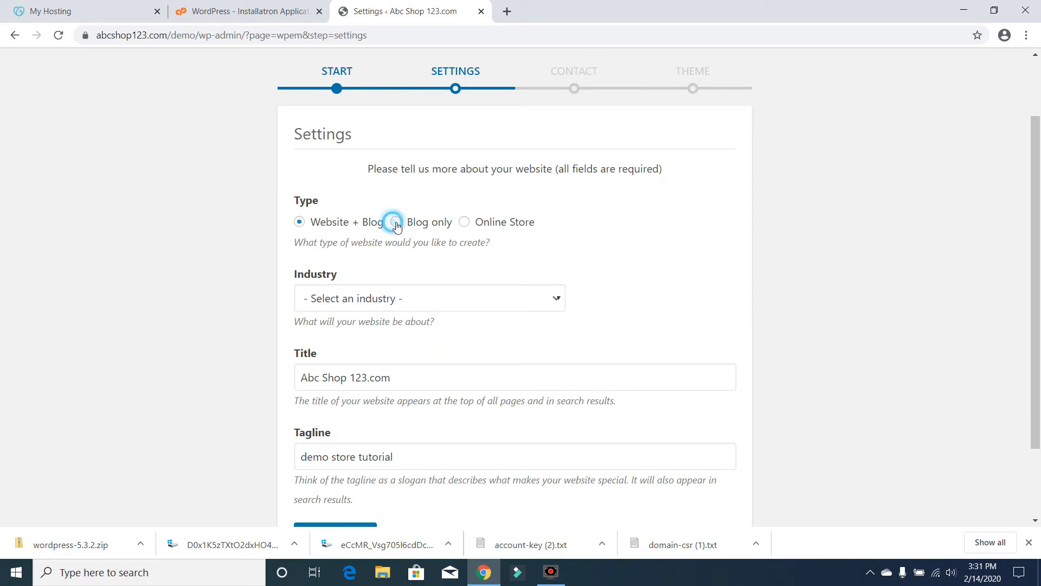
left_click(485, 309)
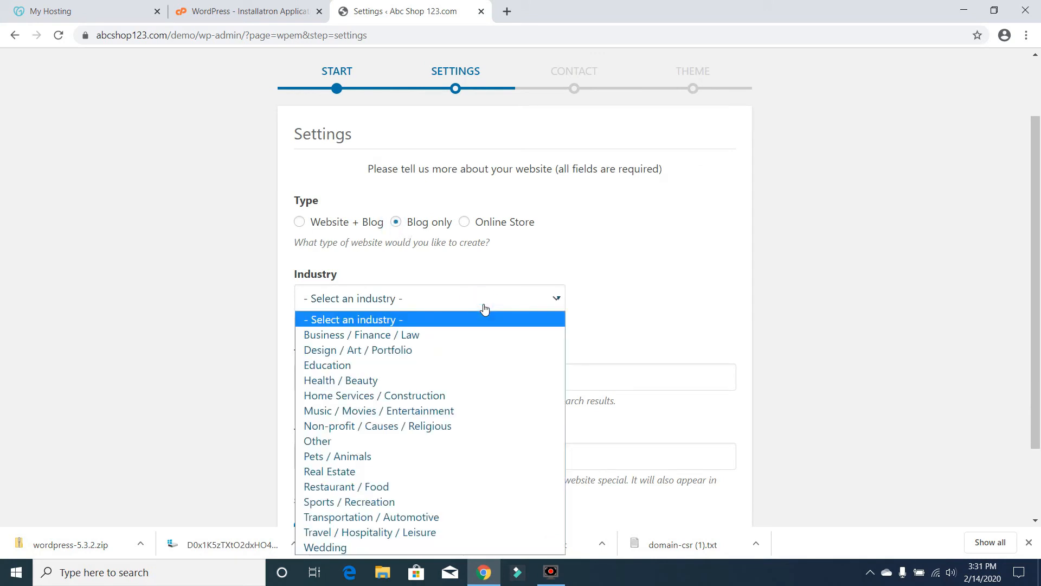
left_click(475, 380)
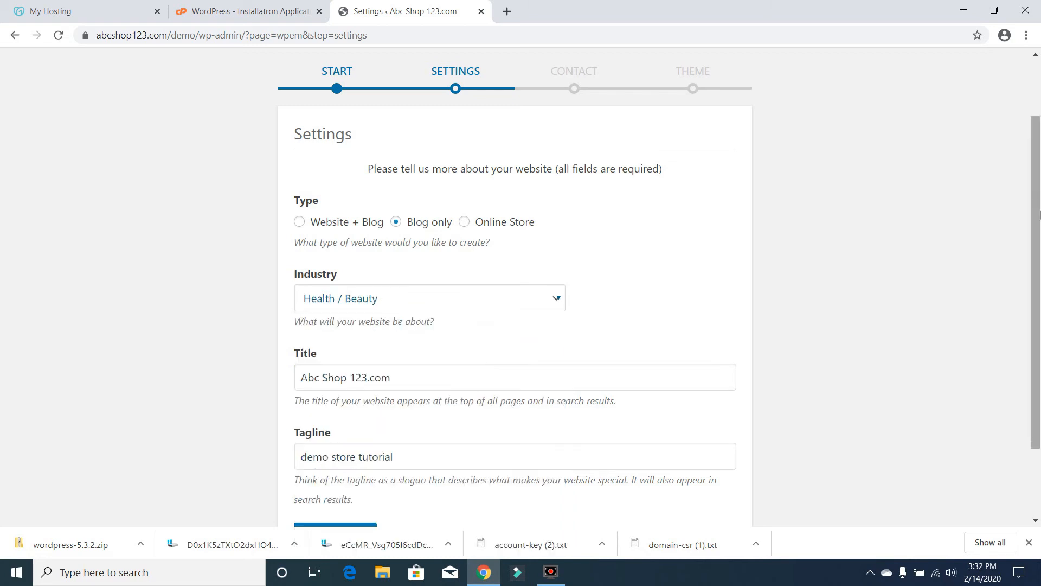
scroll(480, 382, "down", 2)
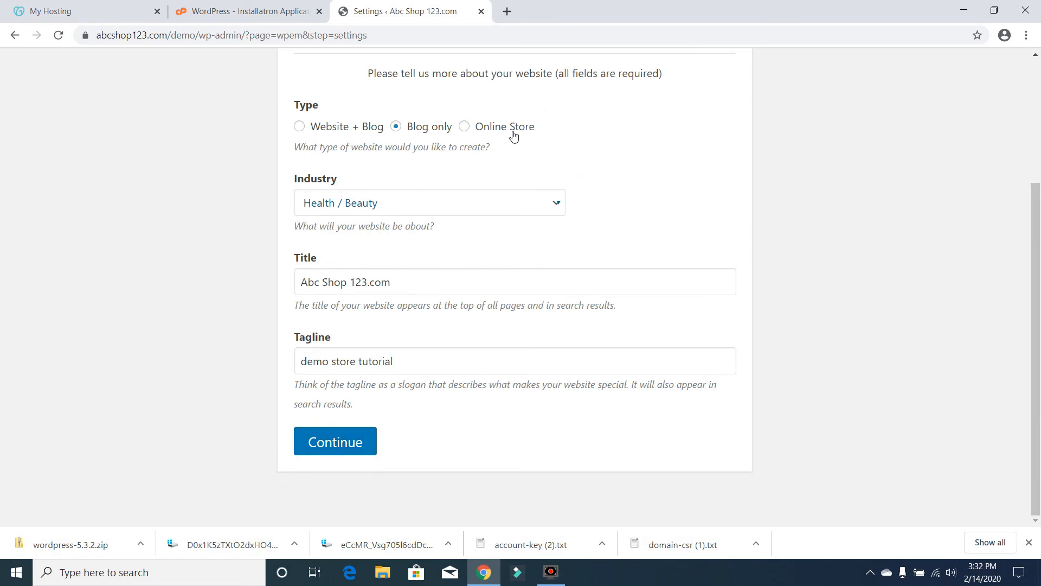
left_click(336, 452)
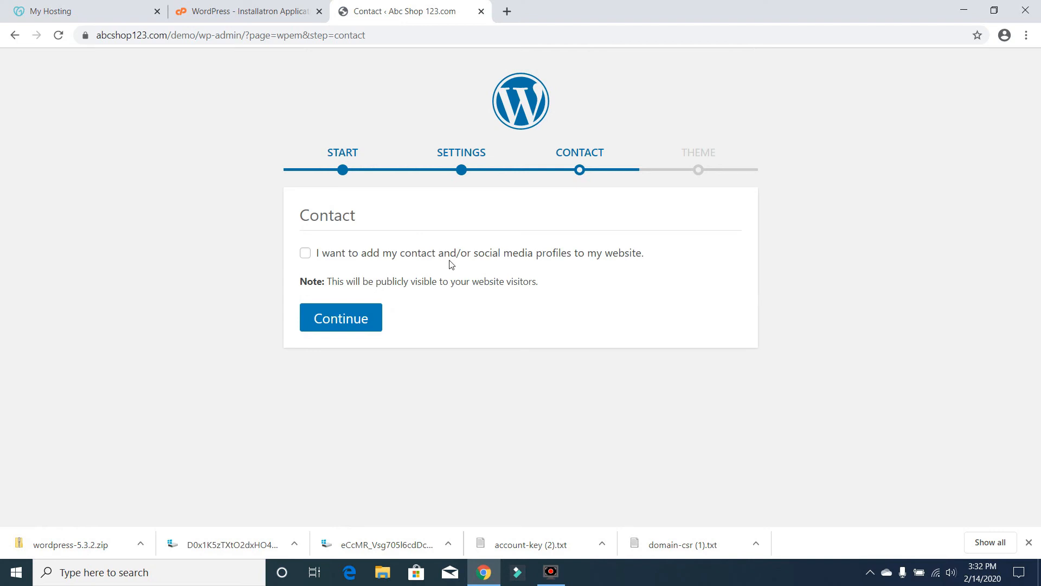
left_click(332, 321)
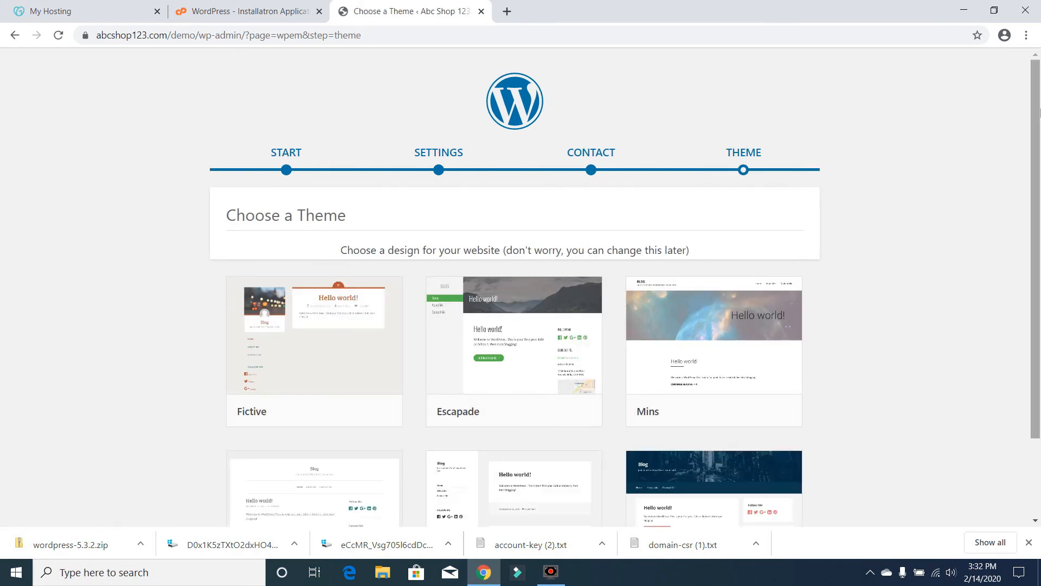
- Preview the Penscratch theme and choose the lavender butterfly header image
left_click_drag(1040, 112, 1039, 190)
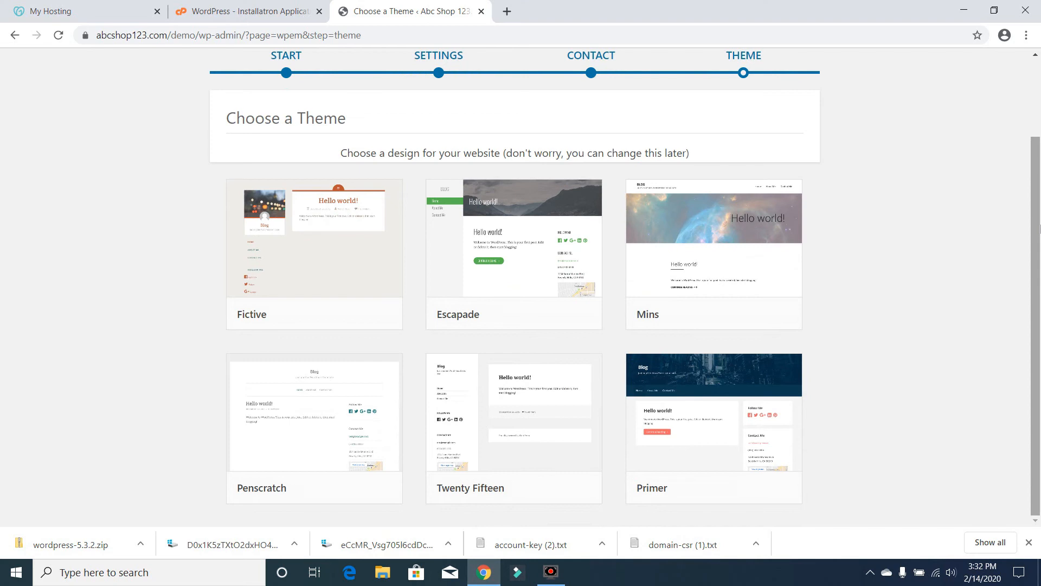
mouse_move(746, 262)
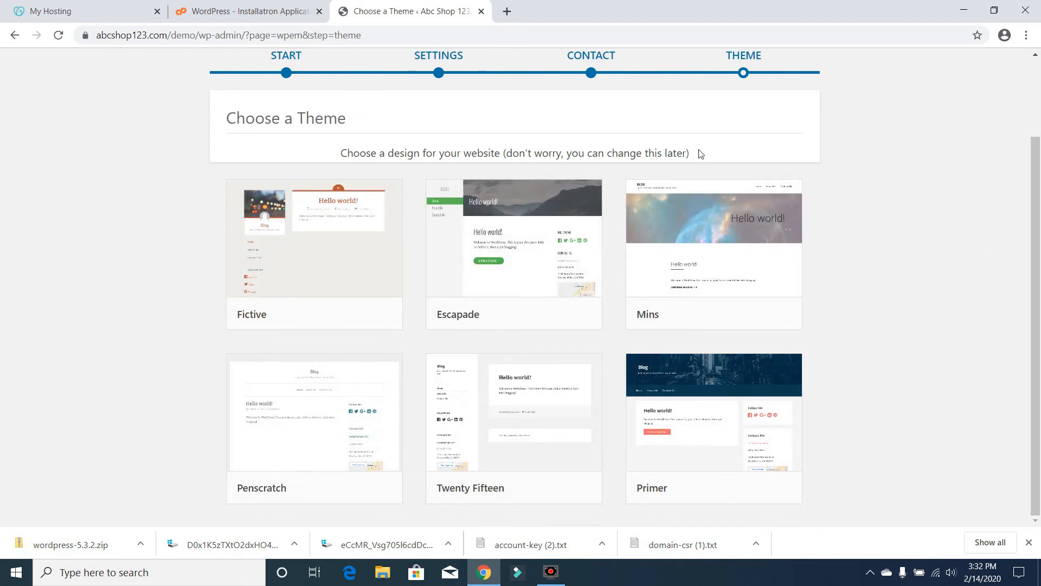
left_click(307, 446)
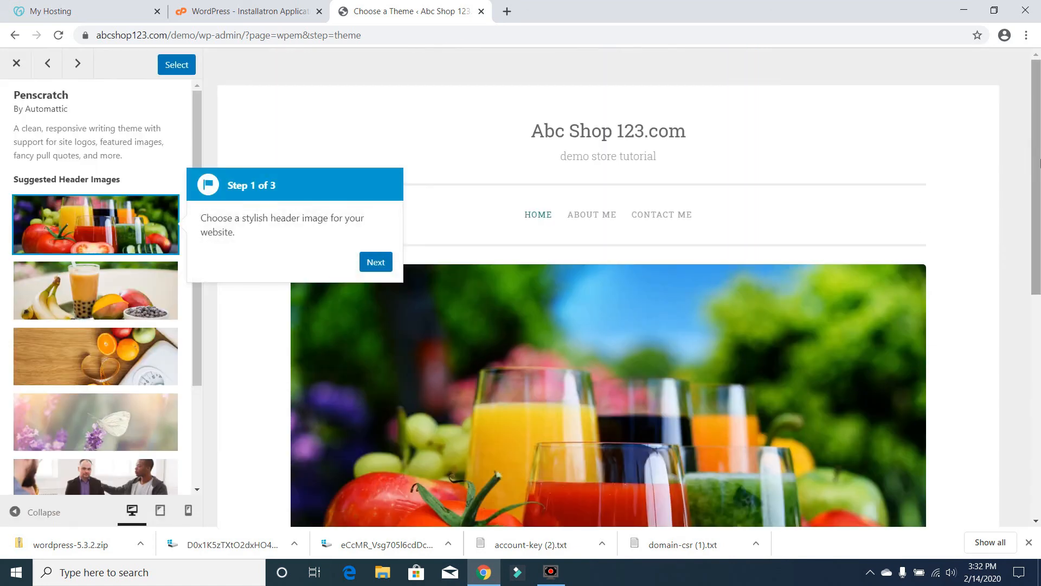
left_click_drag(1039, 159, 1013, 154)
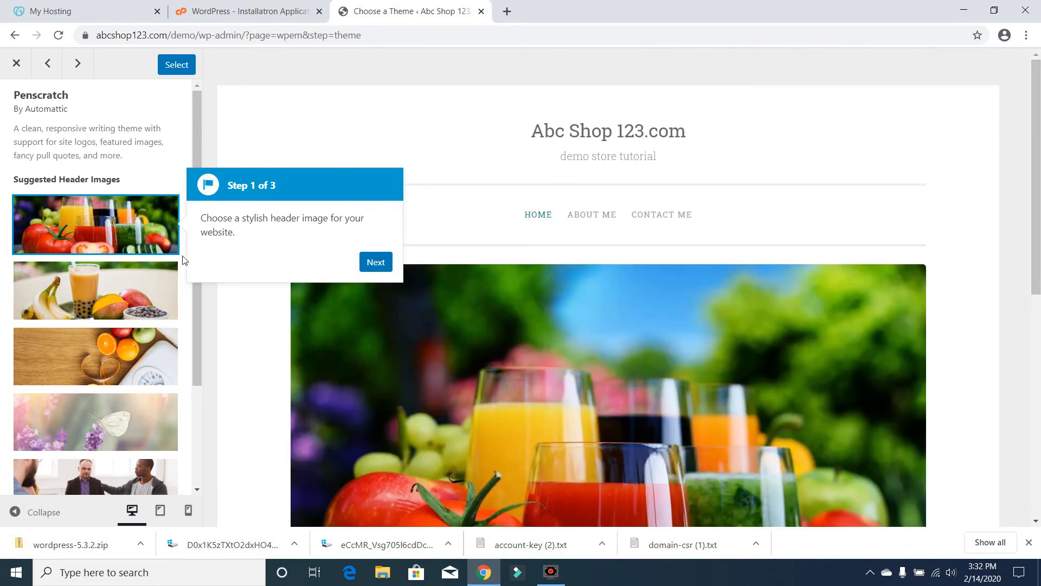
left_click(194, 143)
left_click_drag(194, 143, 195, 248)
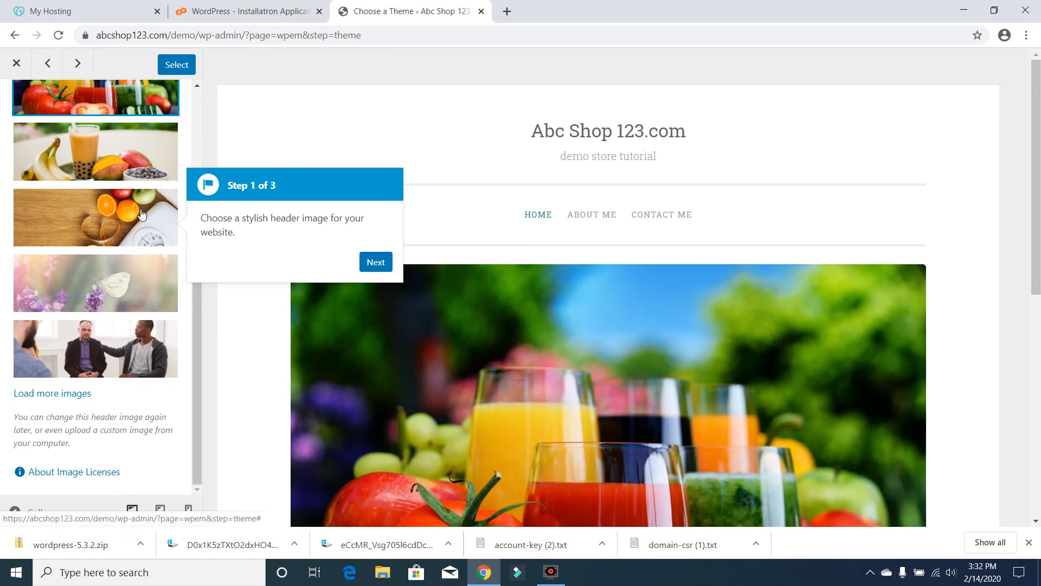
left_click(112, 293)
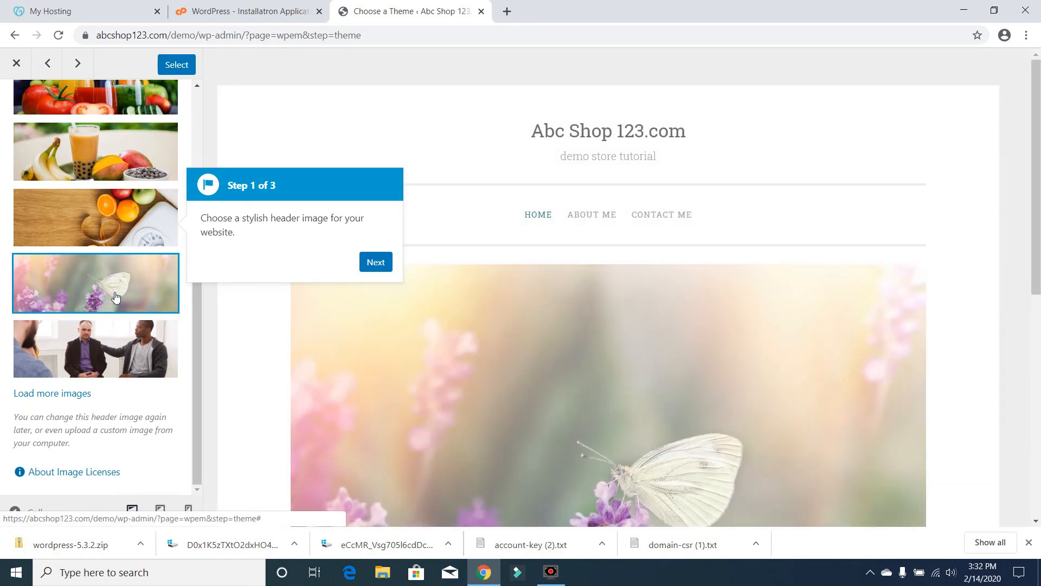
left_click(390, 263)
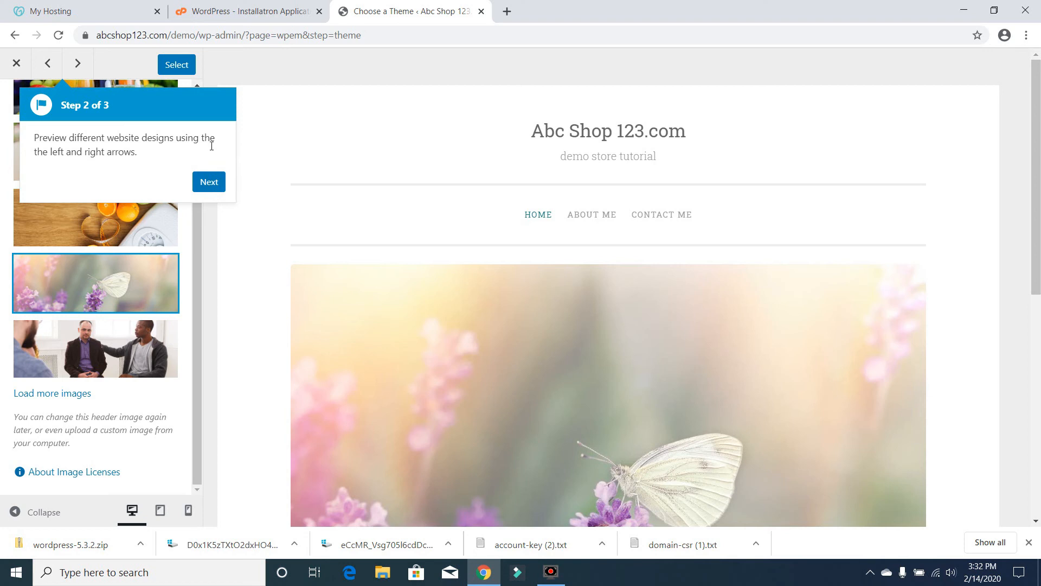
- Switch the preview to the Primer theme and step through the tour to its end
left_click(78, 64)
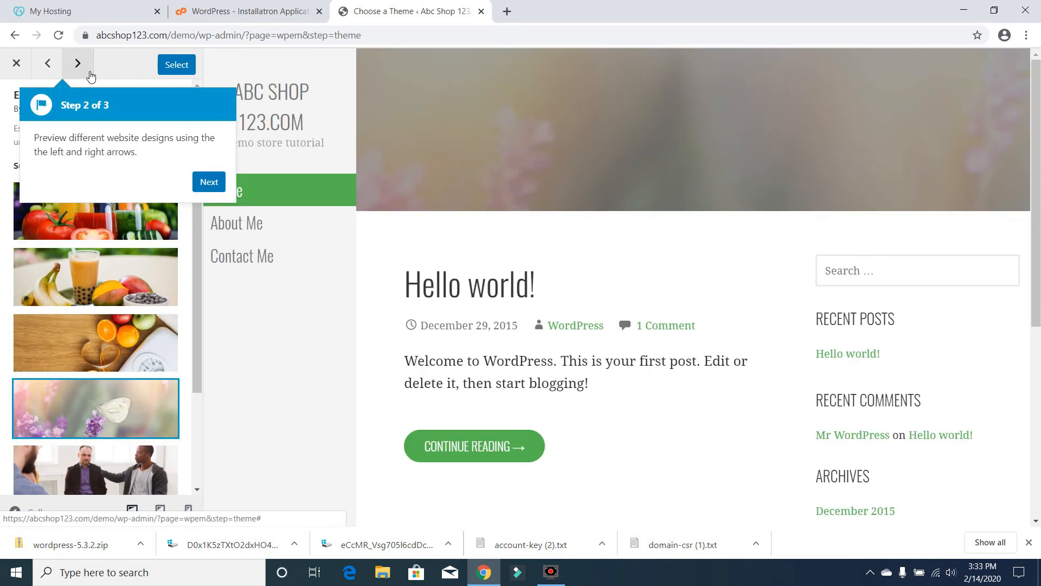
left_click(86, 71)
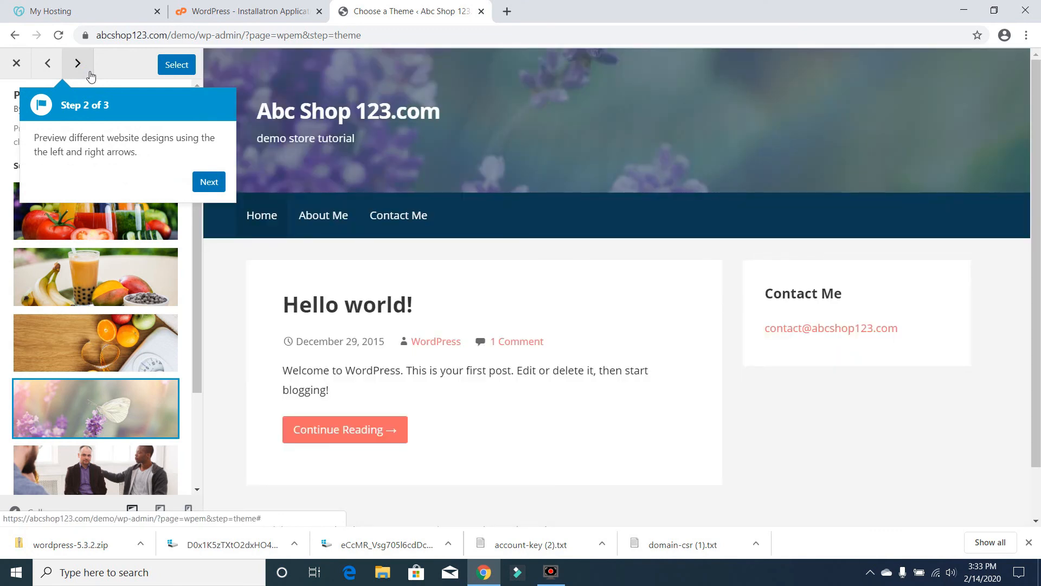
left_click(207, 183)
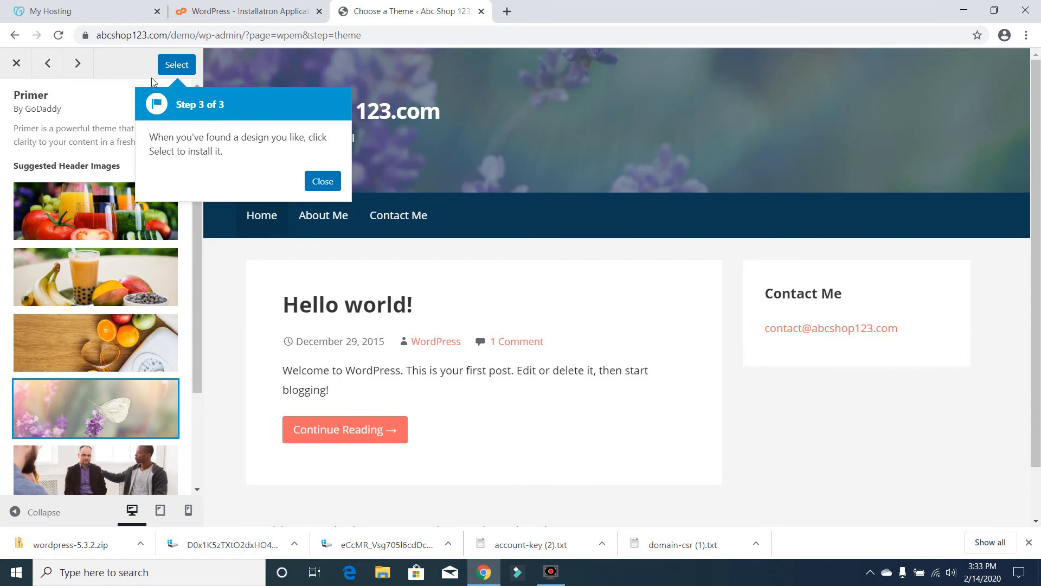
- Install the Primer theme, dismiss the Customizer tips and video offer, and exit to the Dashboard
left_click(177, 66)
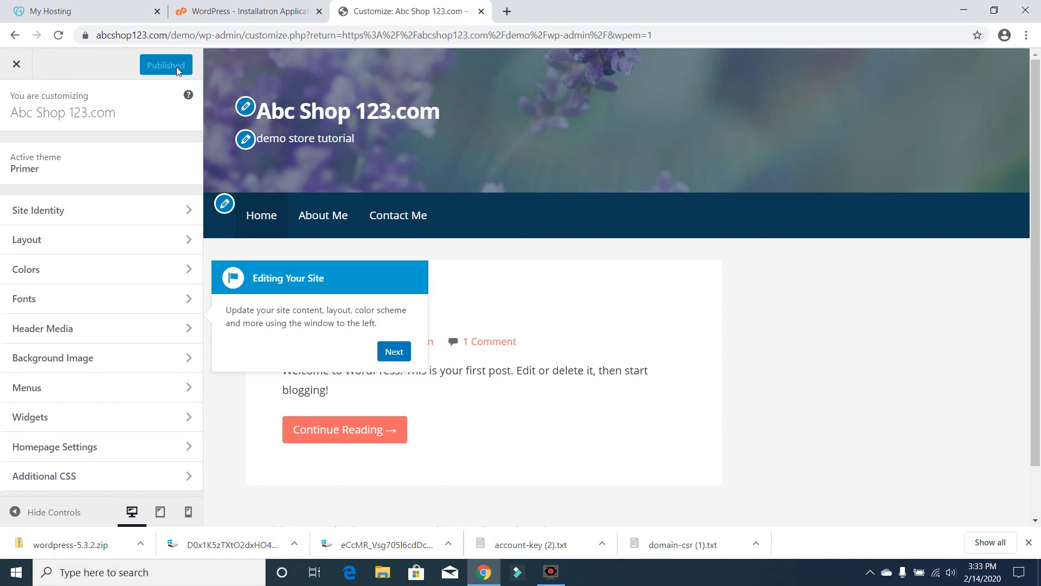
left_click(401, 354)
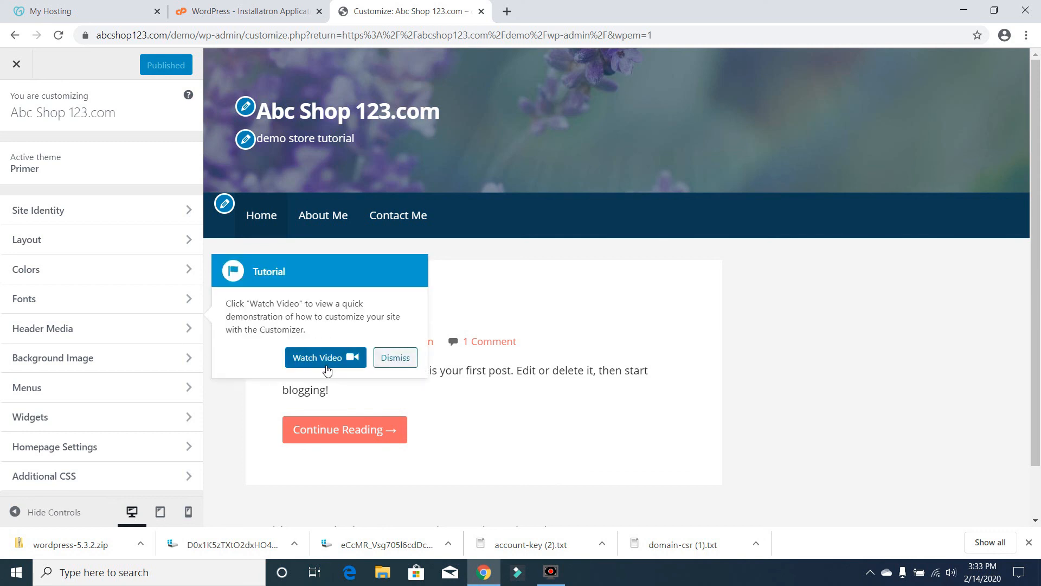
left_click(395, 358)
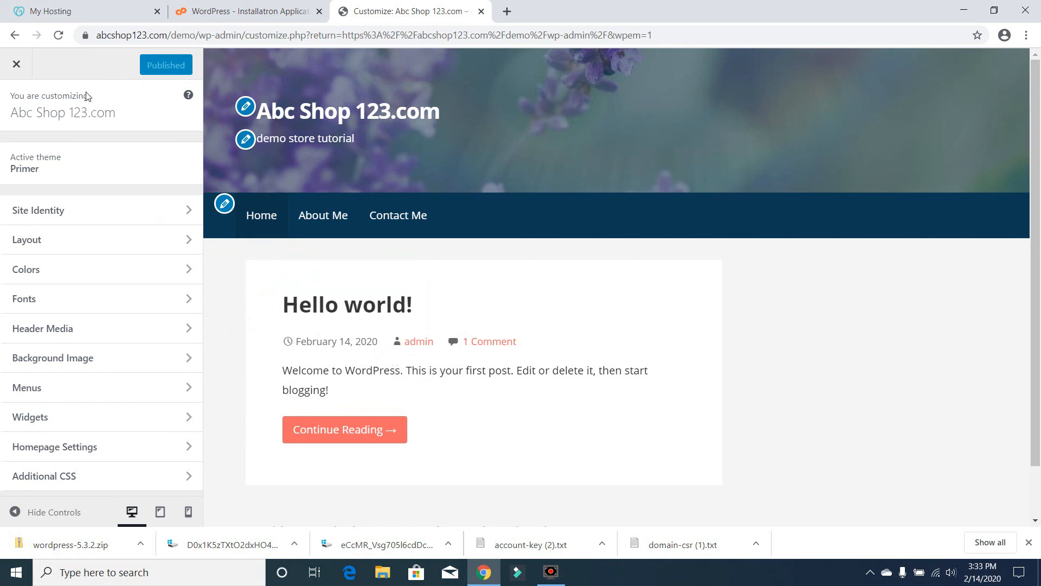
left_click(17, 65)
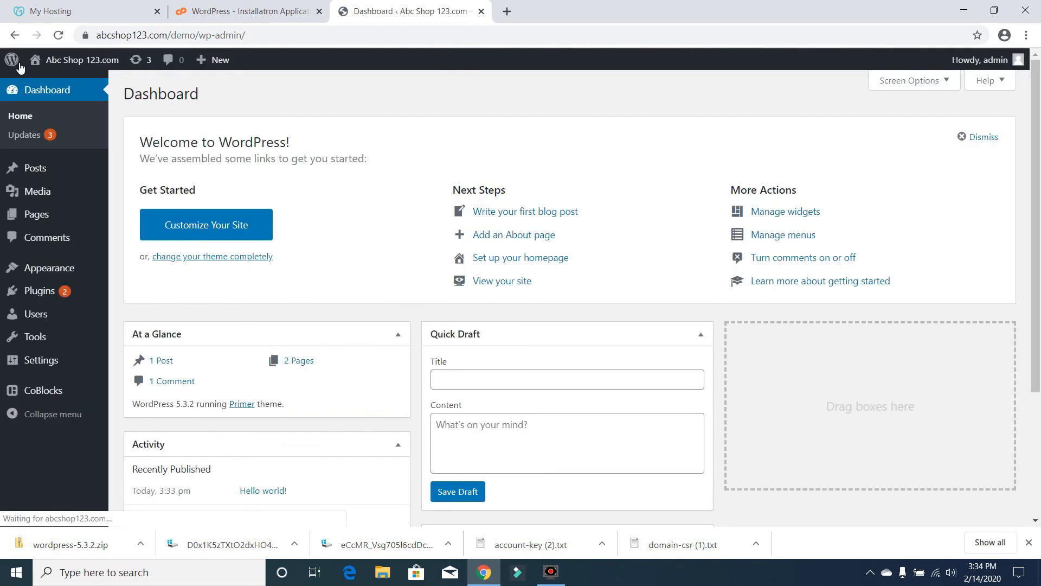
- Visit the live abcshop123.com/demo site and scroll through its Primer layout with the lavender header
mouse_move(81, 67)
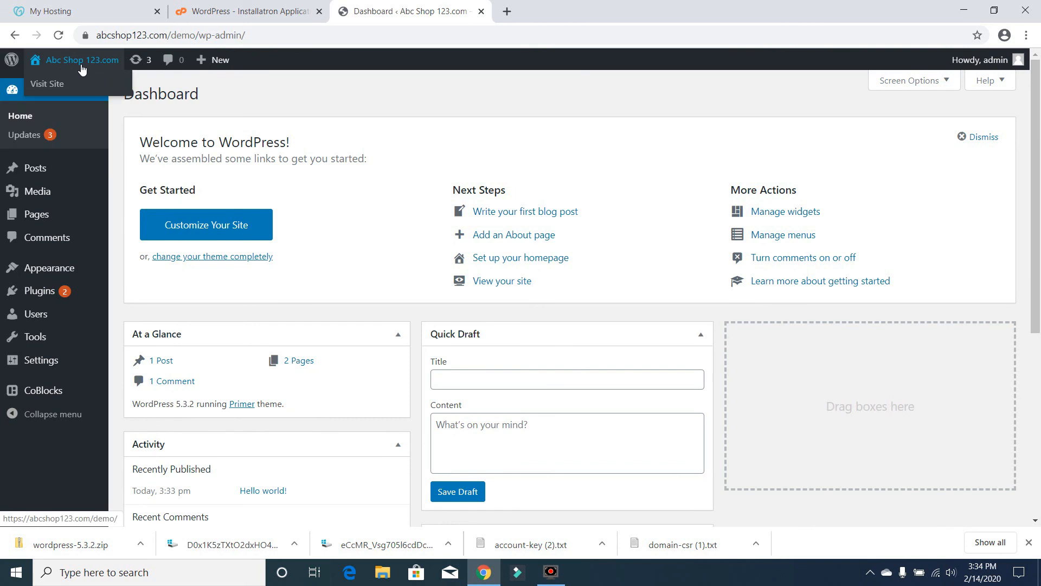
left_click(67, 85)
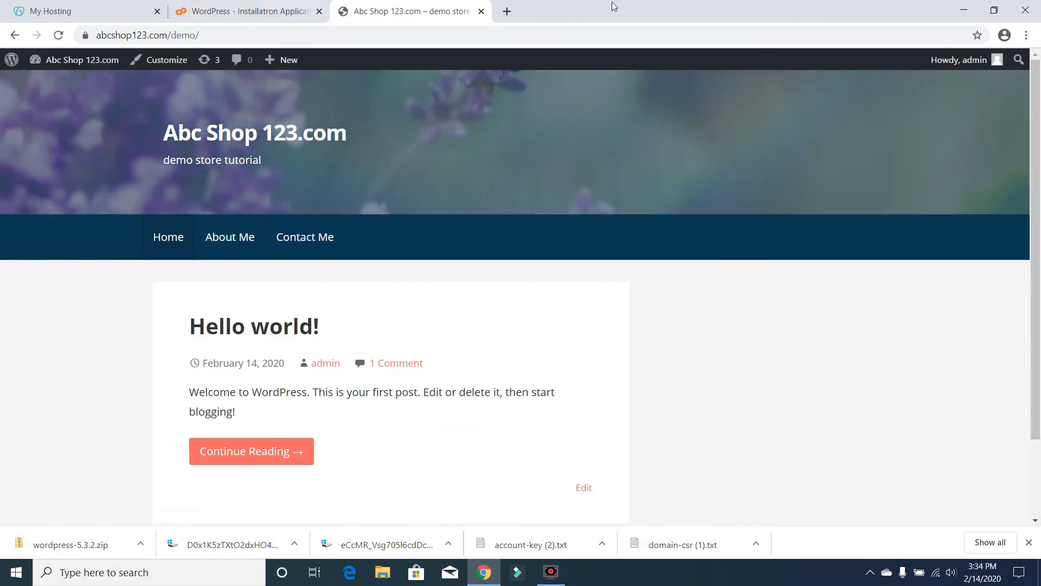
scroll(1034, 228, "down", 1)
left_click_drag(1040, 243, 1040, 163)
scroll(1039, 99, "down", 2)
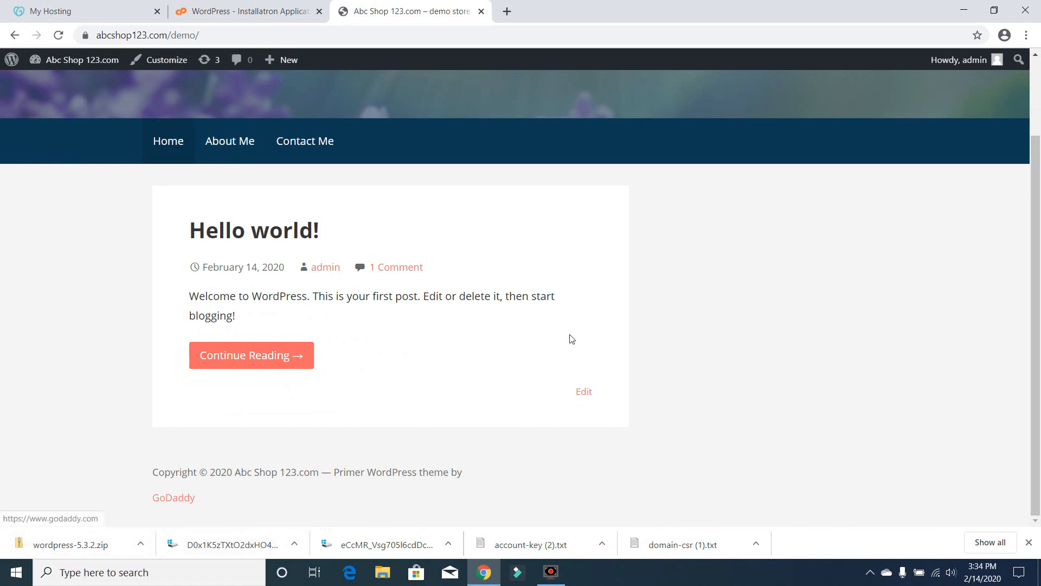
scroll(1036, 342, "up", 2)
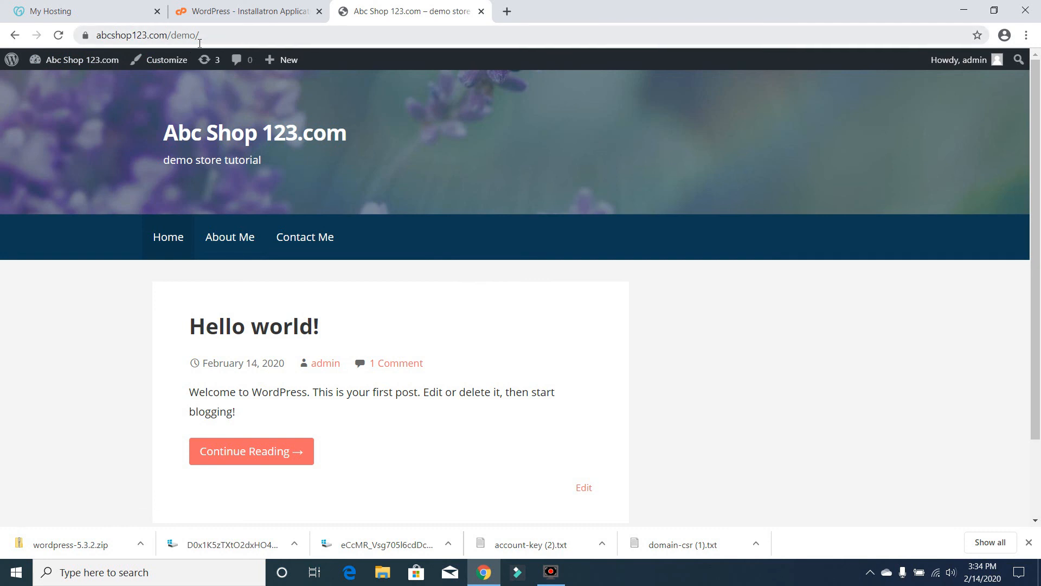
- Load abcshop123.com in a new tab and scroll through the default 'Just another WordPress site' homepage
left_click(508, 11)
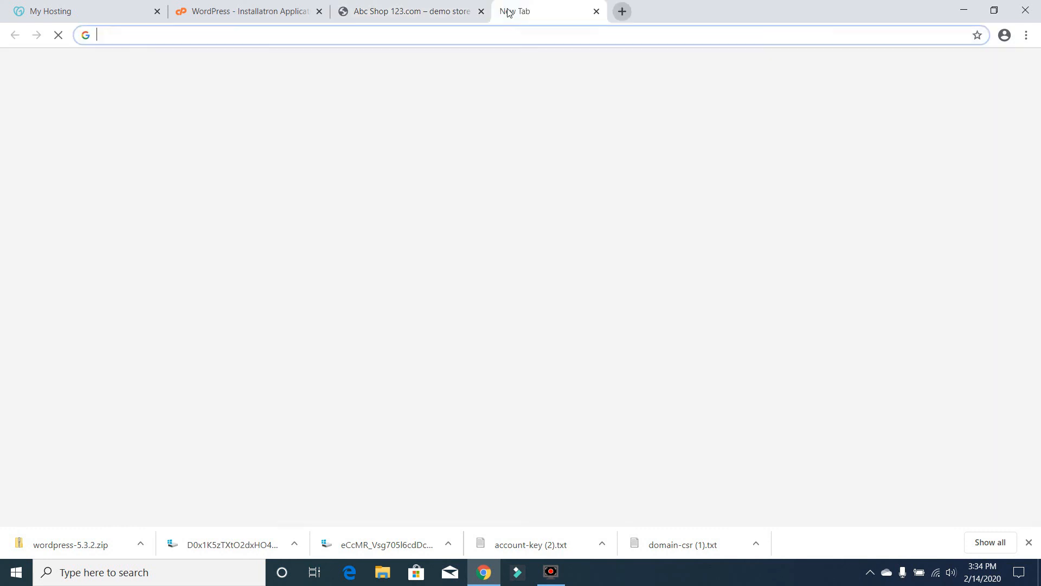
type("abcshop123.com")
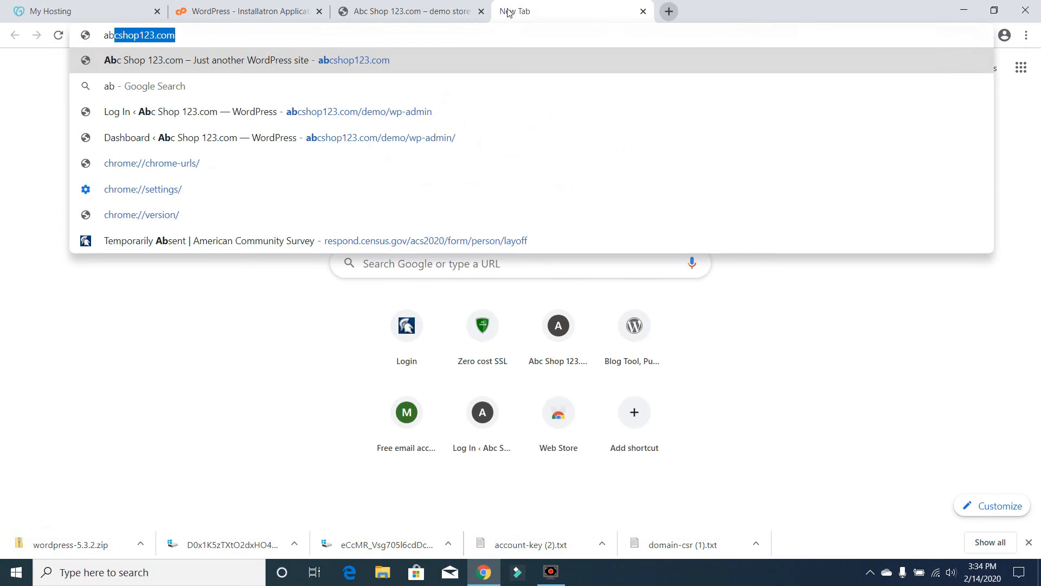
key("Return")
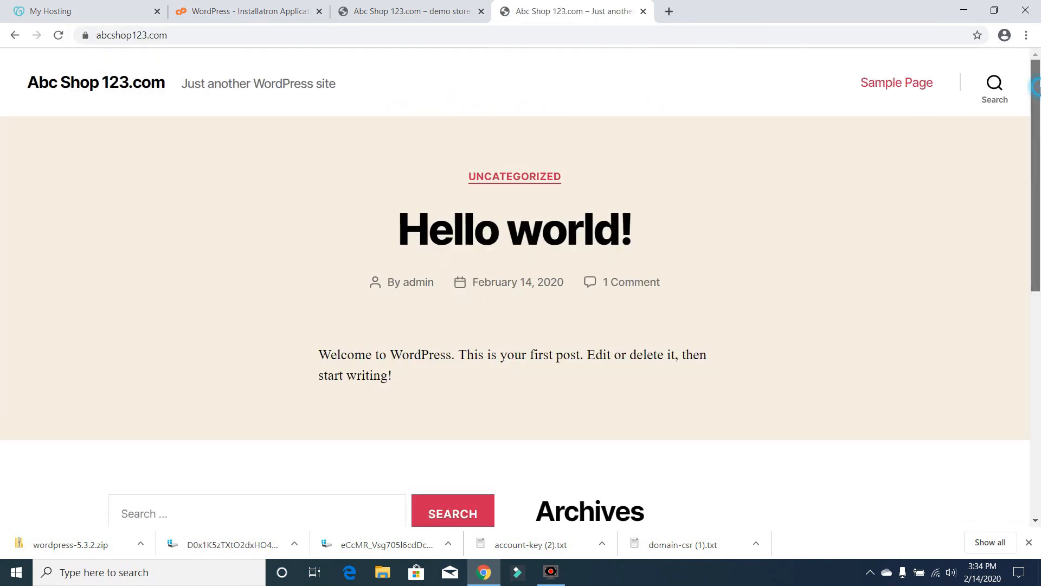
scroll(1036, 87, "down", 7)
left_click_drag(1040, 248, 1040, 69)
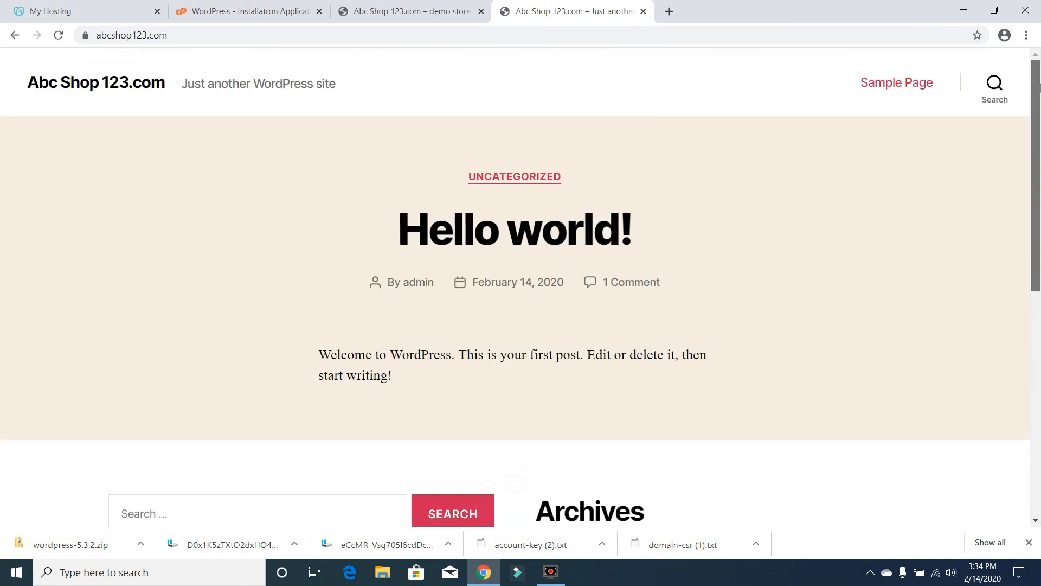